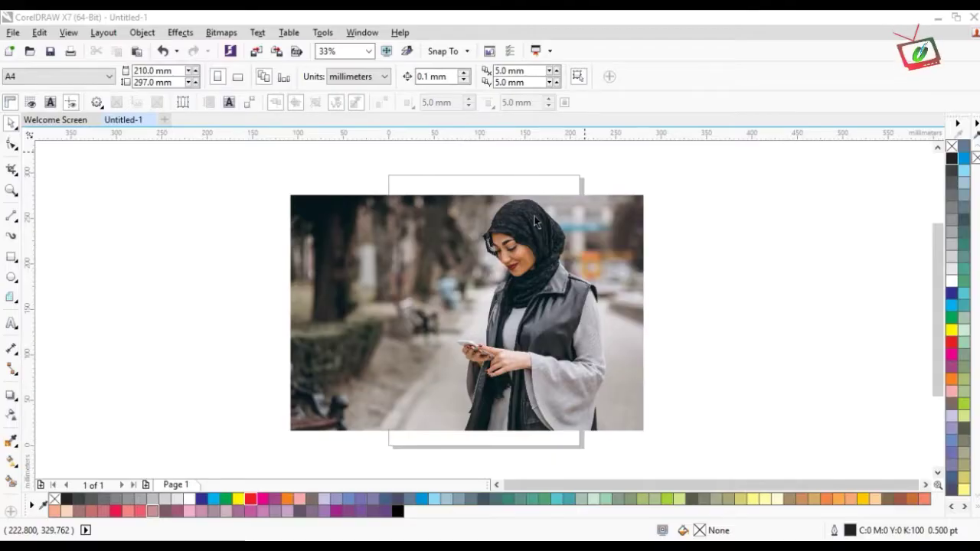
# - Switch to the Pen tool from the 2-Point Line flyout
pyautogui.click(13, 170)
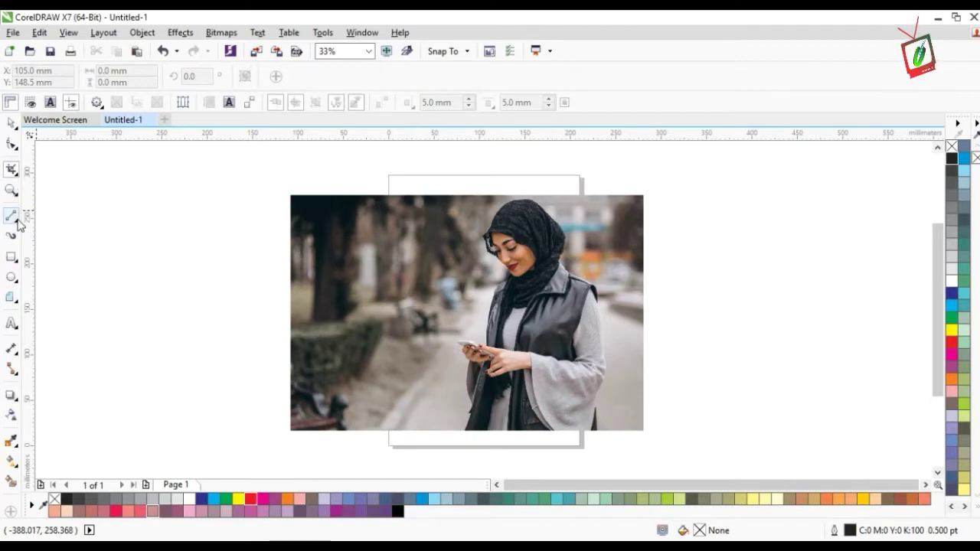
pyautogui.click(35, 195)
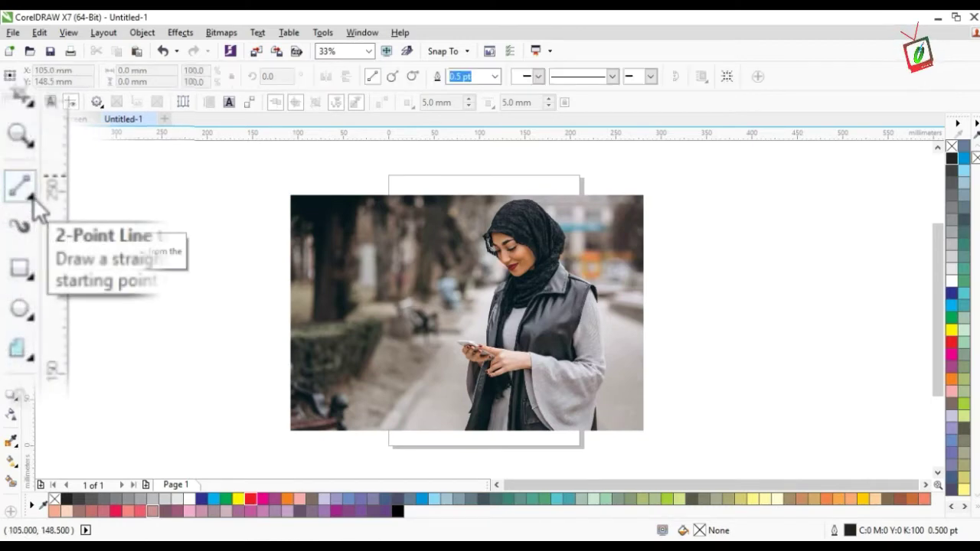
pyautogui.click(33, 199)
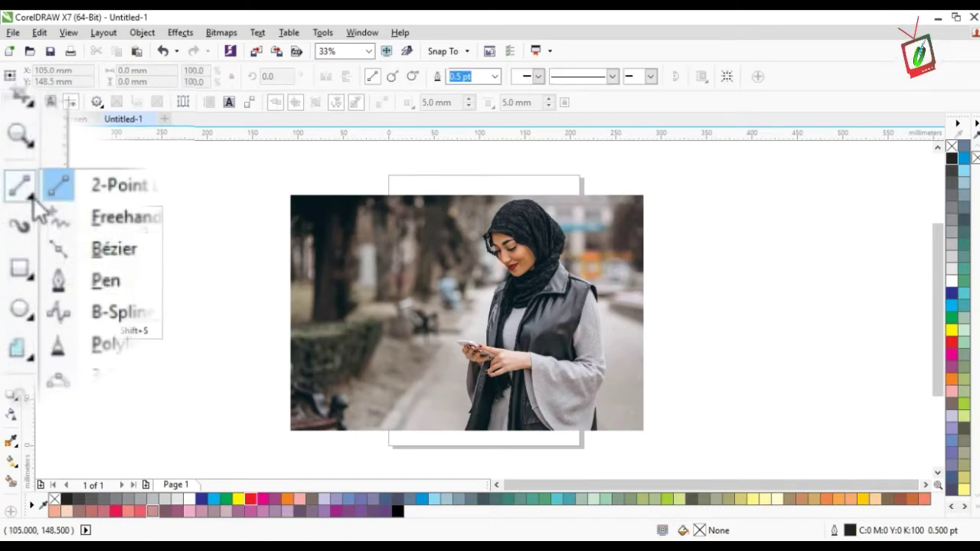
pyautogui.click(130, 285)
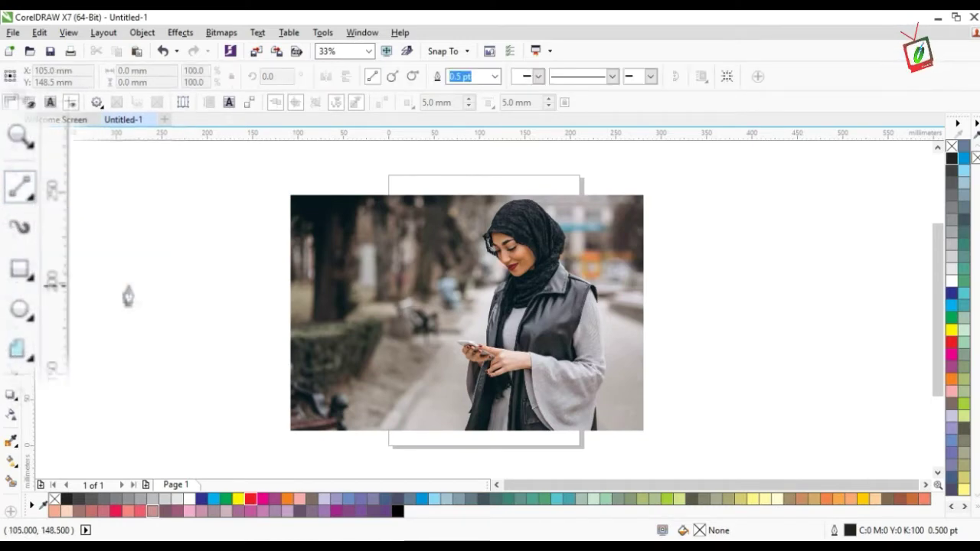
# - Start the outline at the jacket bottom and trace nodes up the jacket edge
pyautogui.click(470, 419)
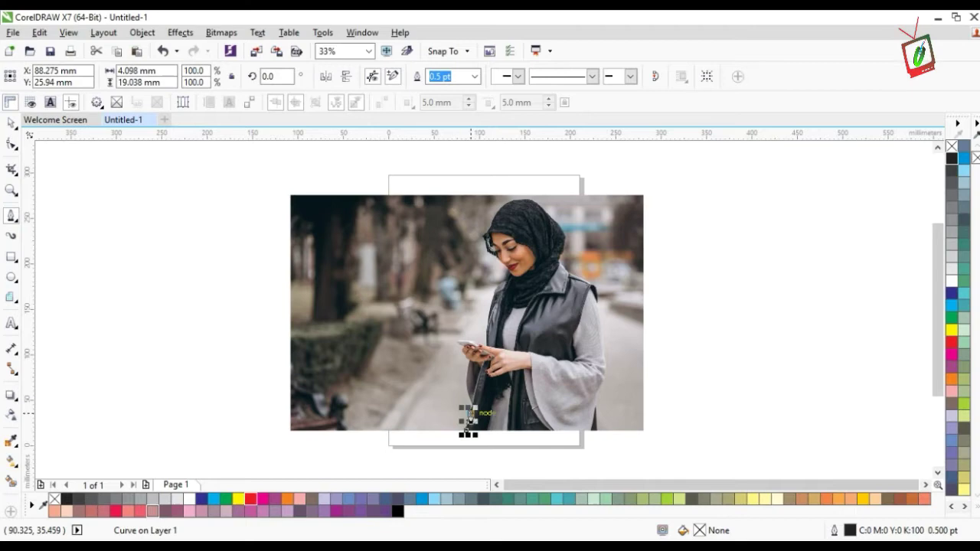
pyautogui.hotkey('shift', 'F2')
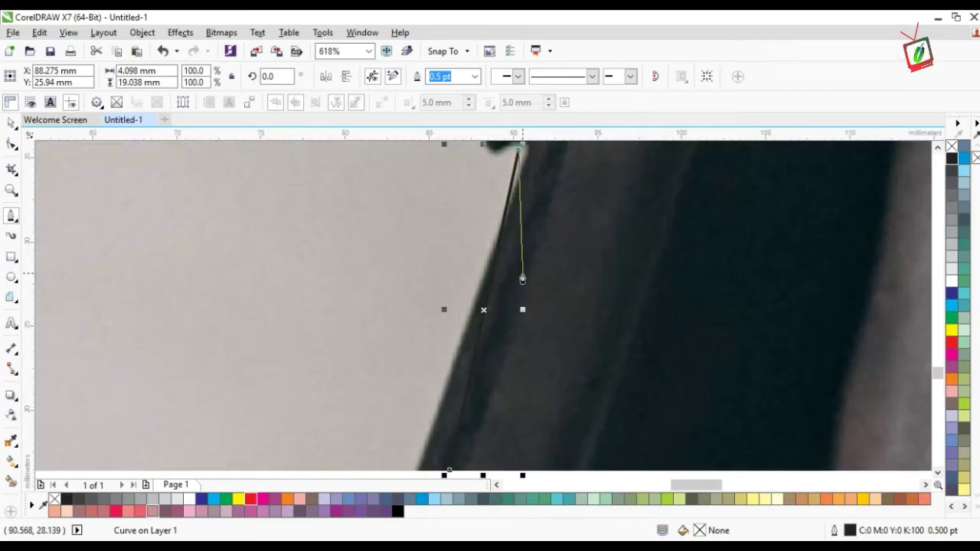
pyautogui.scroll(-2, 522, 279)
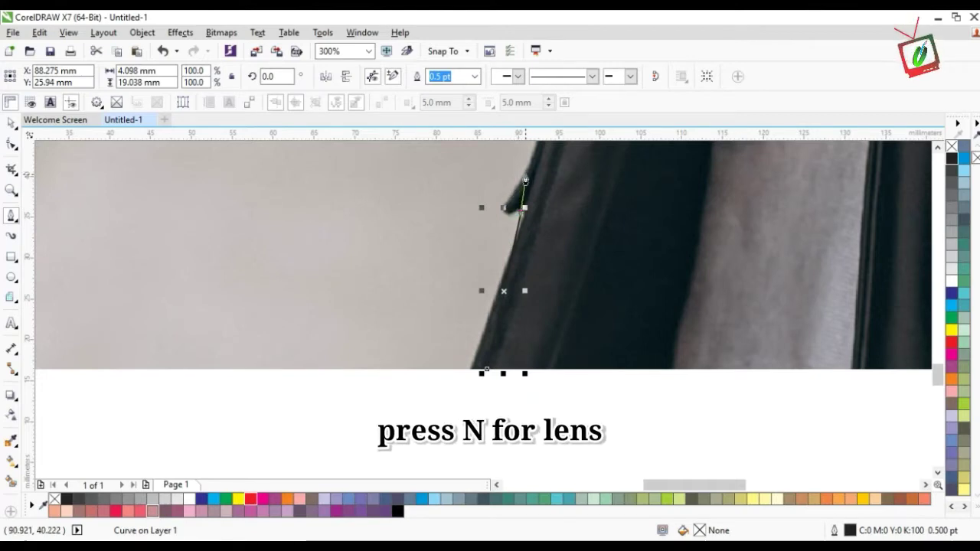
pyautogui.click(524, 177)
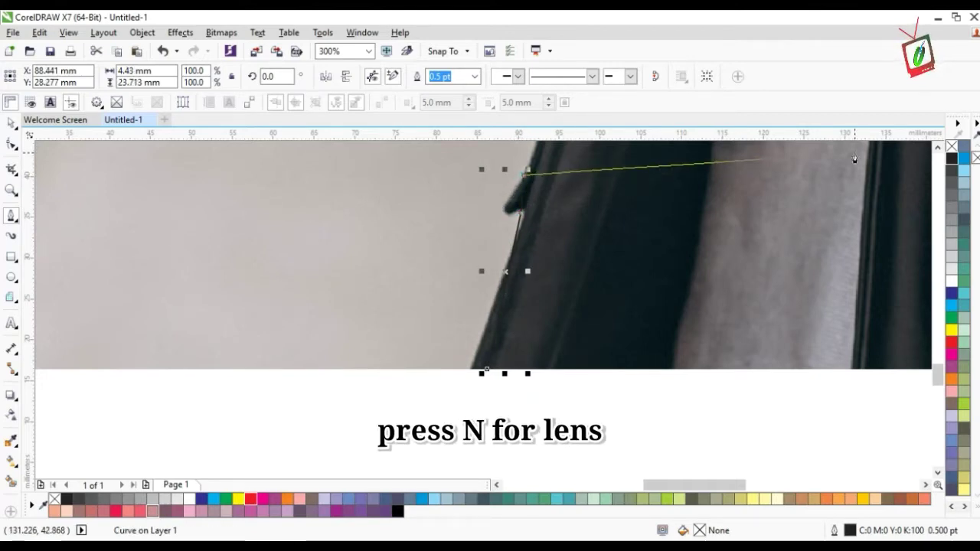
pyautogui.scroll(2, 850, 159)
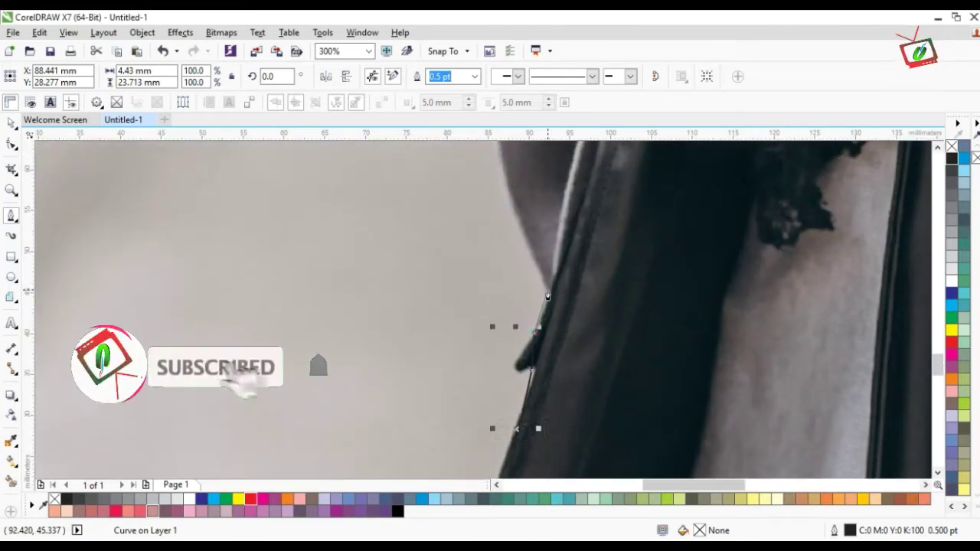
pyautogui.press('n')
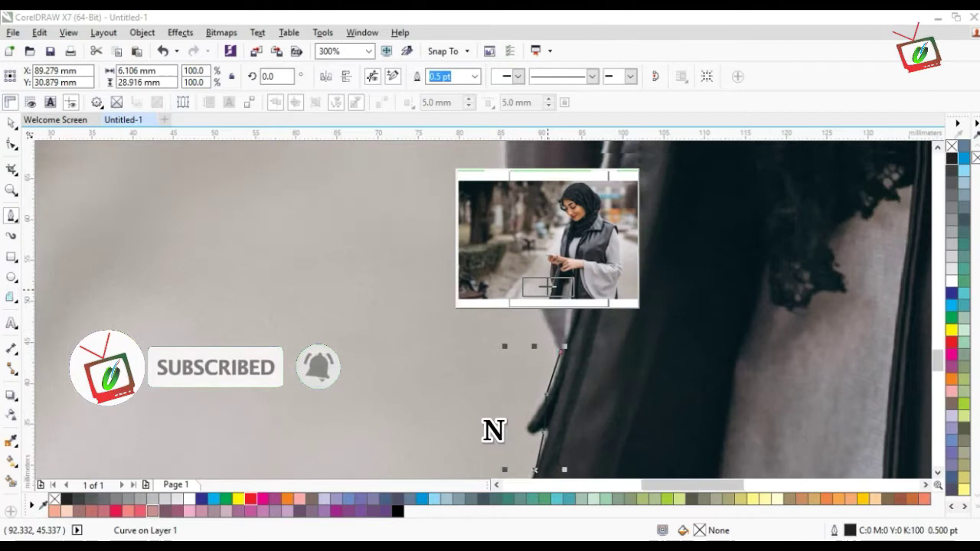
pyautogui.click(544, 281)
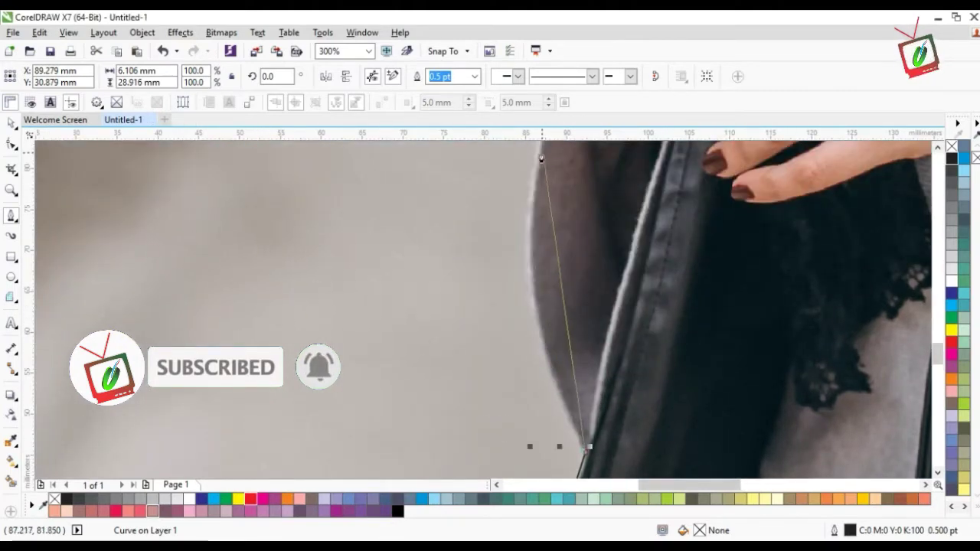
pyautogui.press('n')
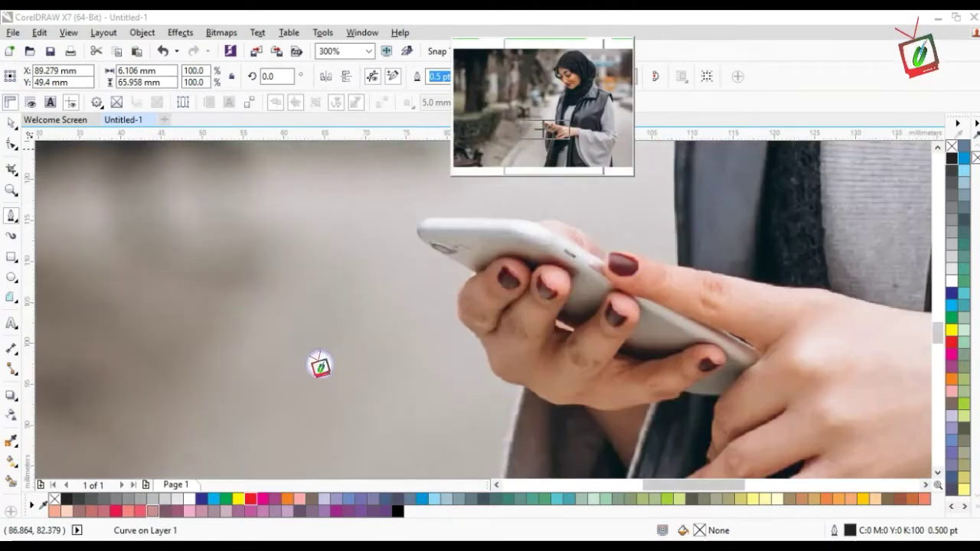
pyautogui.click(538, 166)
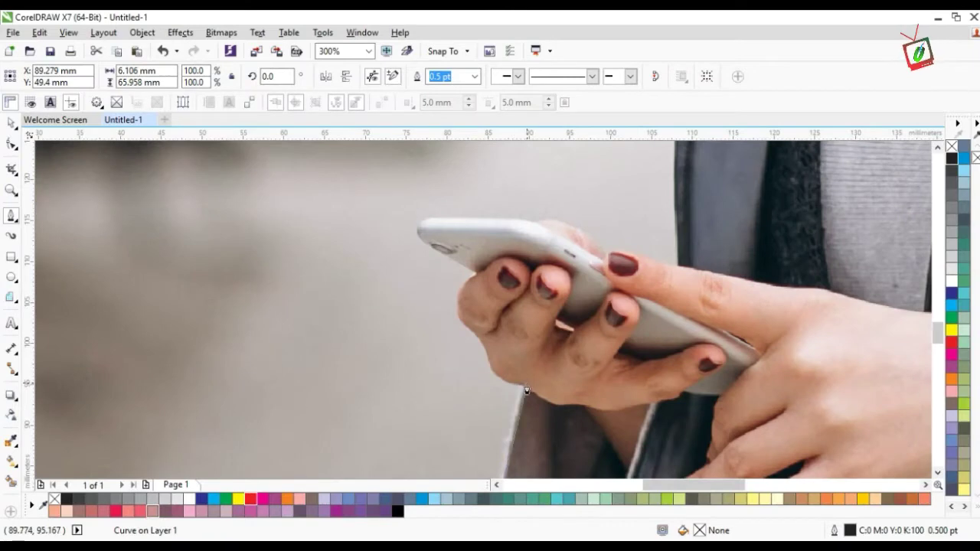
# - Continue the outline around the woman's hand and along the phone's edges
pyautogui.moveTo(525, 382); pyautogui.dragTo(493, 375)
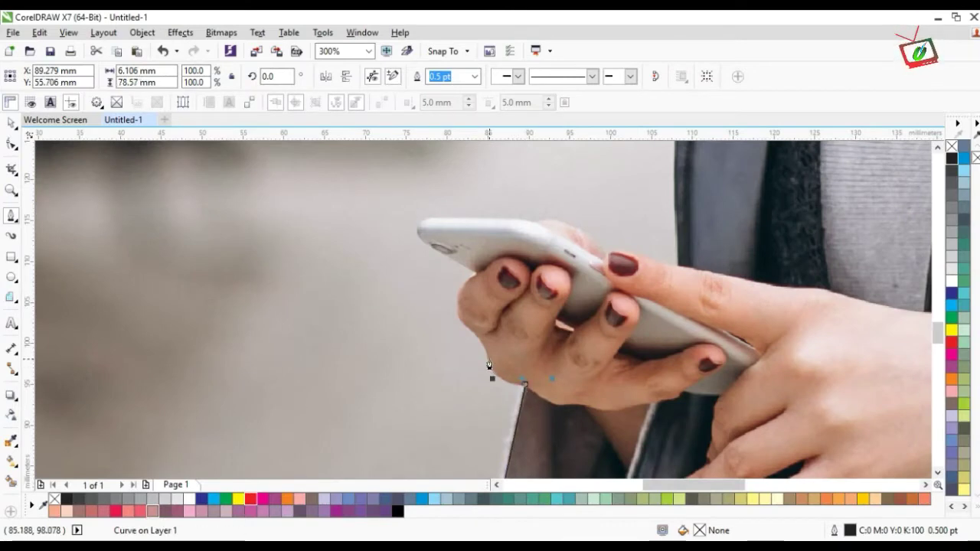
pyautogui.click(459, 317)
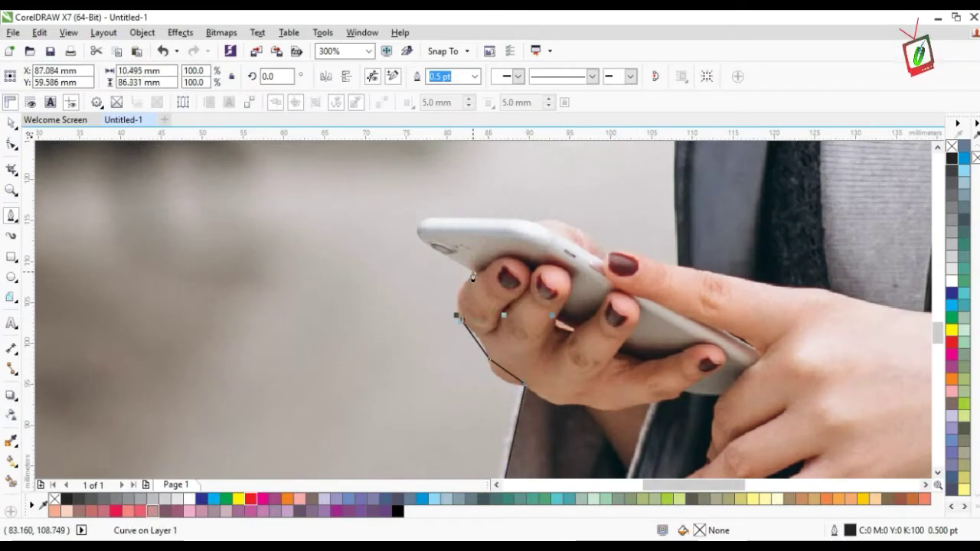
pyautogui.click(422, 242)
pyautogui.click(430, 218)
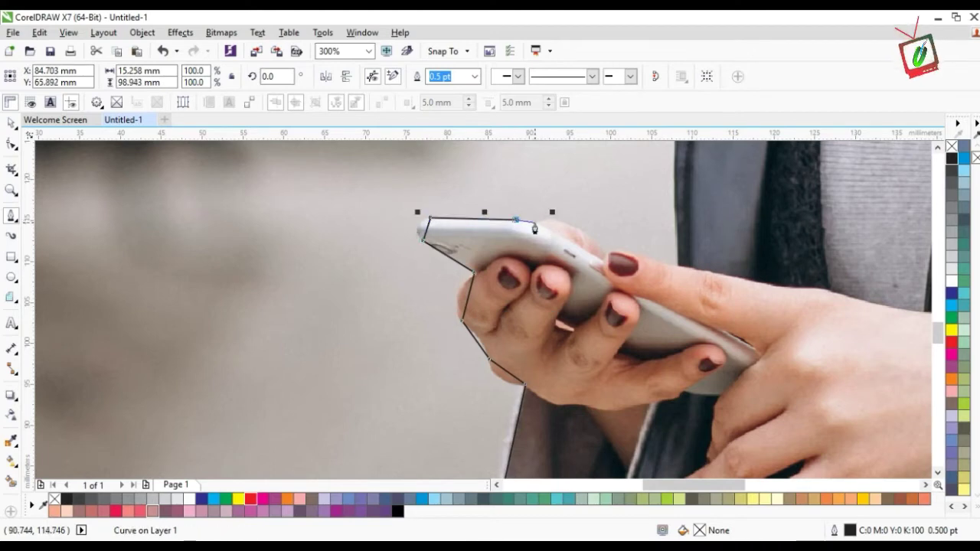
pyautogui.click(534, 225)
pyautogui.click(605, 257)
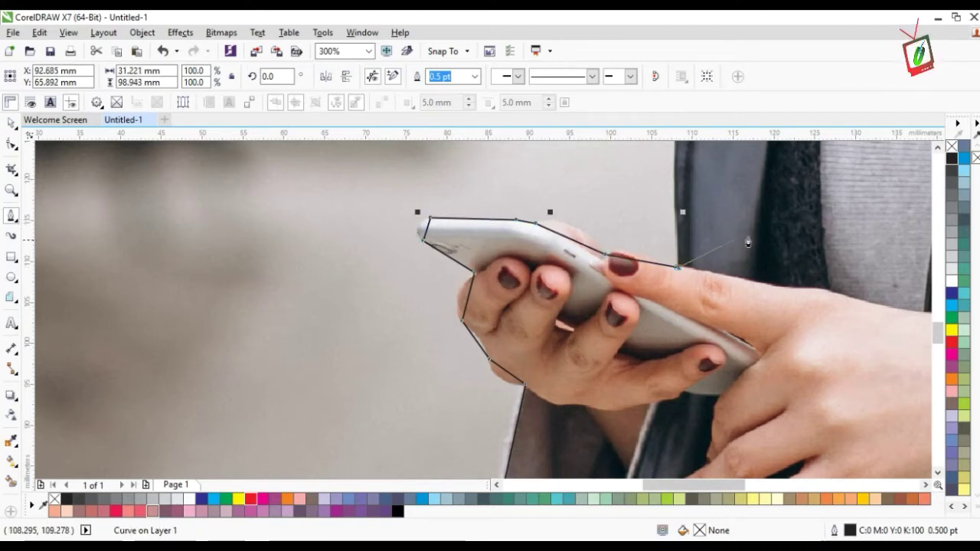
pyautogui.scroll(1, 748, 242)
pyautogui.scroll(5, 747, 243)
# - Trace the outline up the jacket above the phone to the chin
pyautogui.click(692, 266)
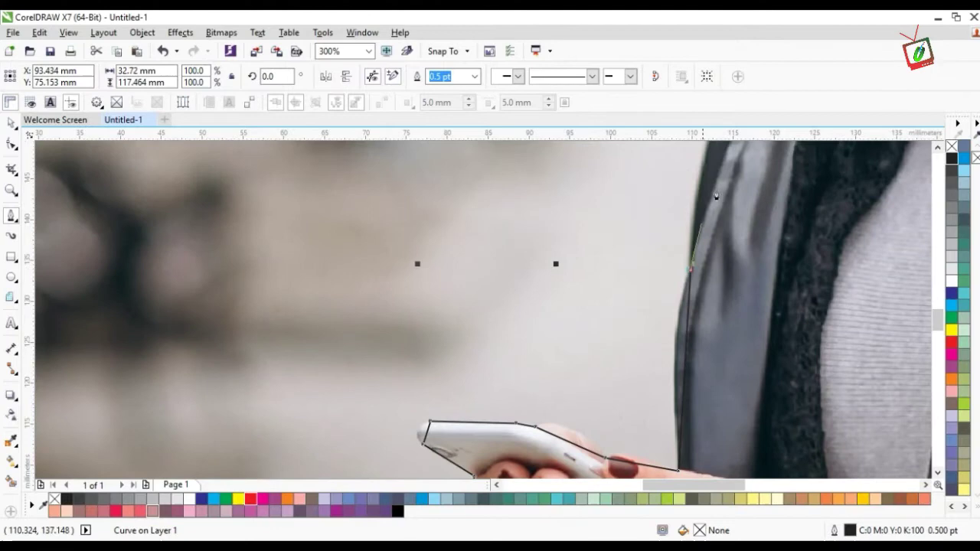
pyautogui.scroll(3, 938, 151)
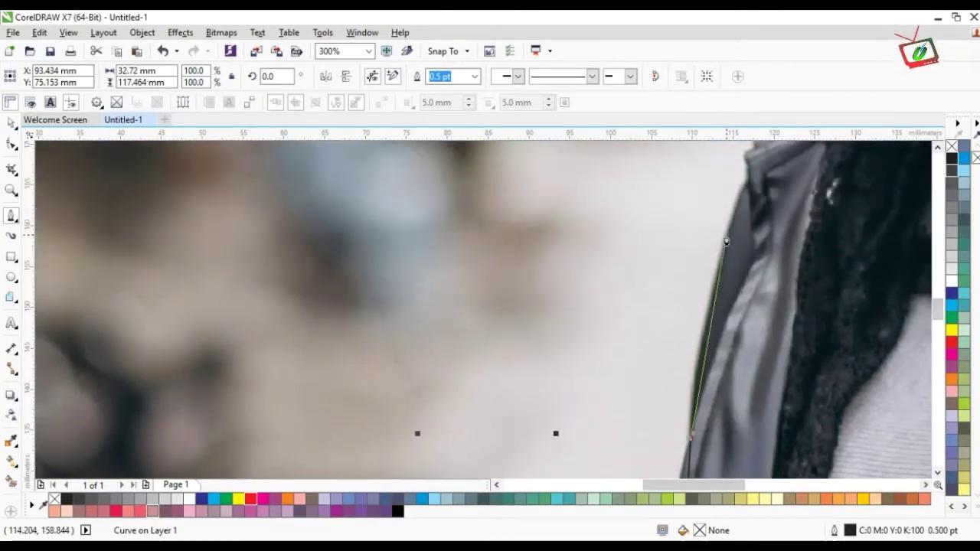
pyautogui.moveTo(937, 484); pyautogui.dragTo(750, 185)
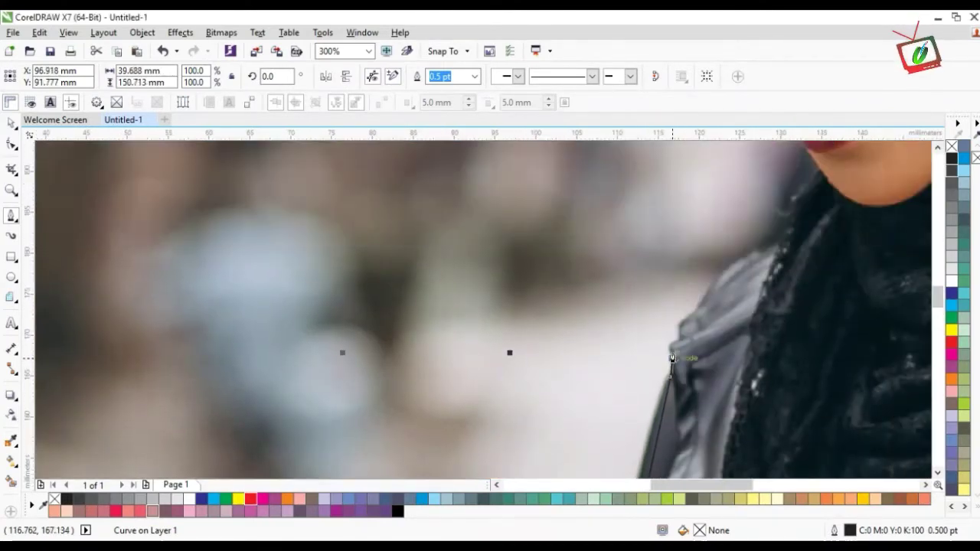
pyautogui.click(678, 323)
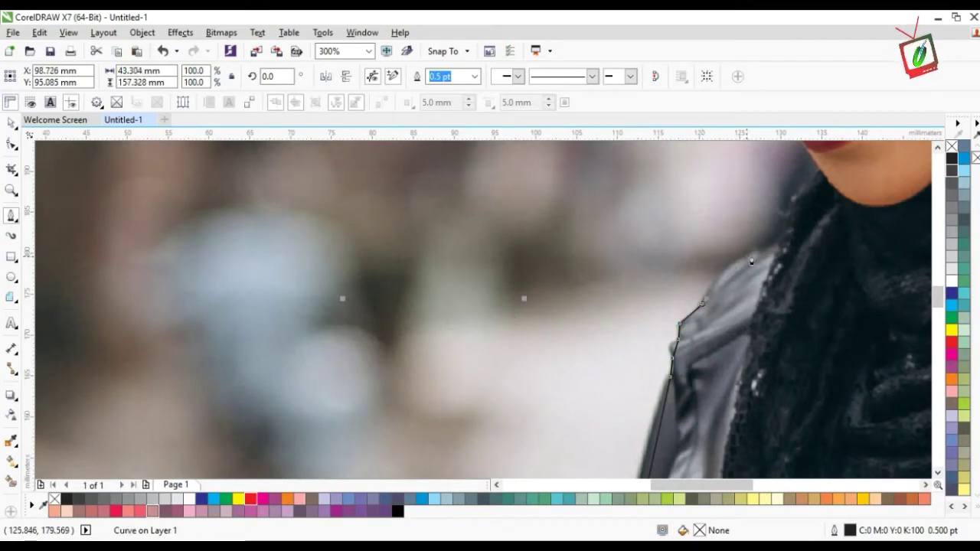
pyautogui.click(778, 246)
pyautogui.press('n')
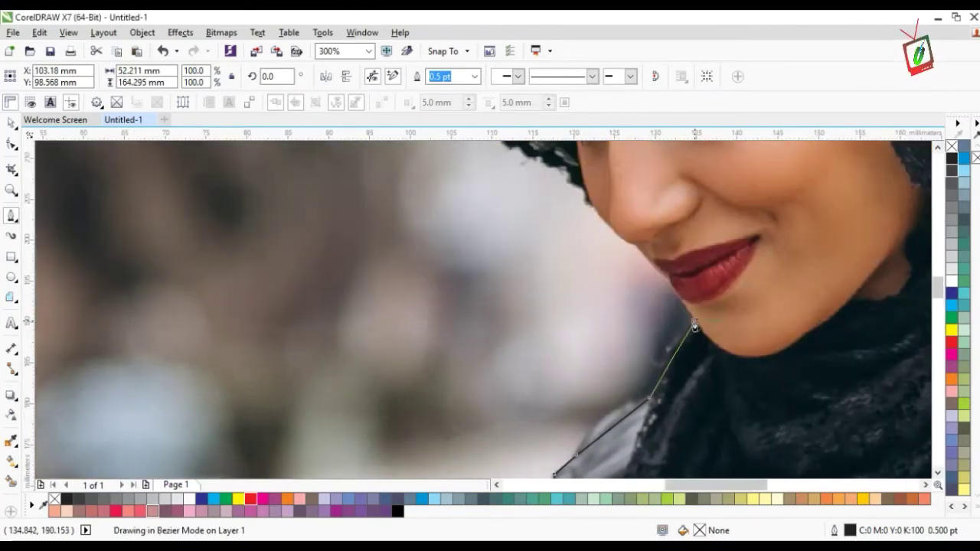
pyautogui.click(694, 325)
pyautogui.moveTo(668, 276); pyautogui.dragTo(647, 267)
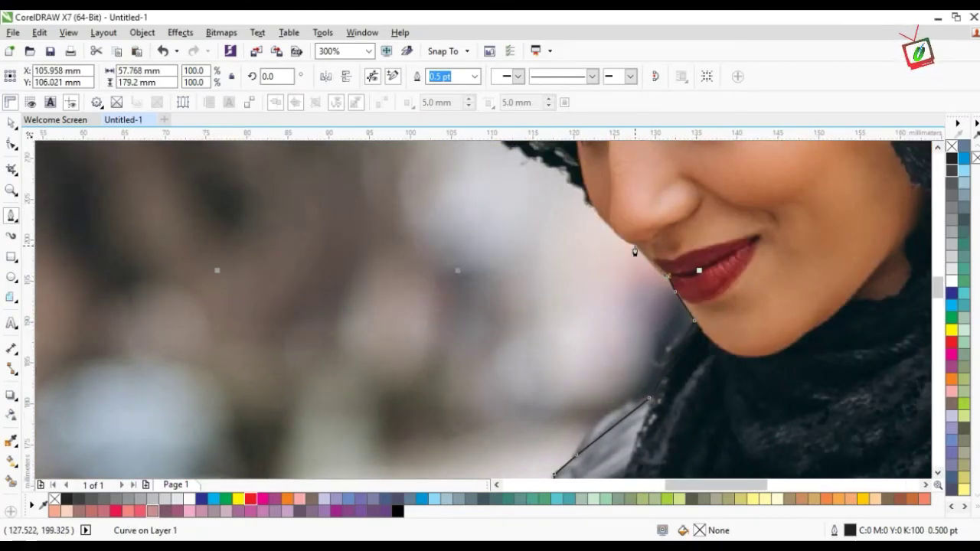
# - Continue tracing up the face edge and along the hair to the hijab
pyautogui.click(602, 219)
pyautogui.click(589, 203)
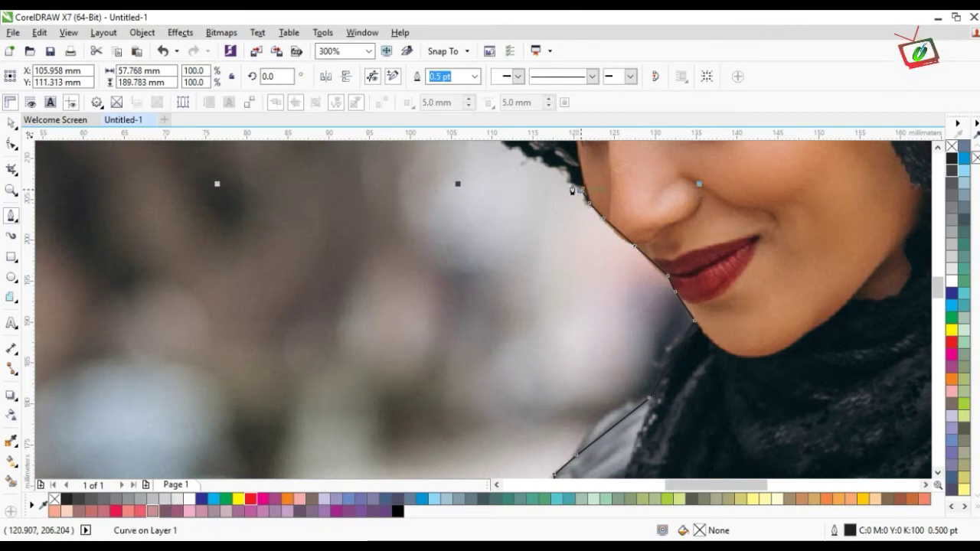
pyautogui.click(564, 176)
pyautogui.press('n')
pyautogui.click(566, 180)
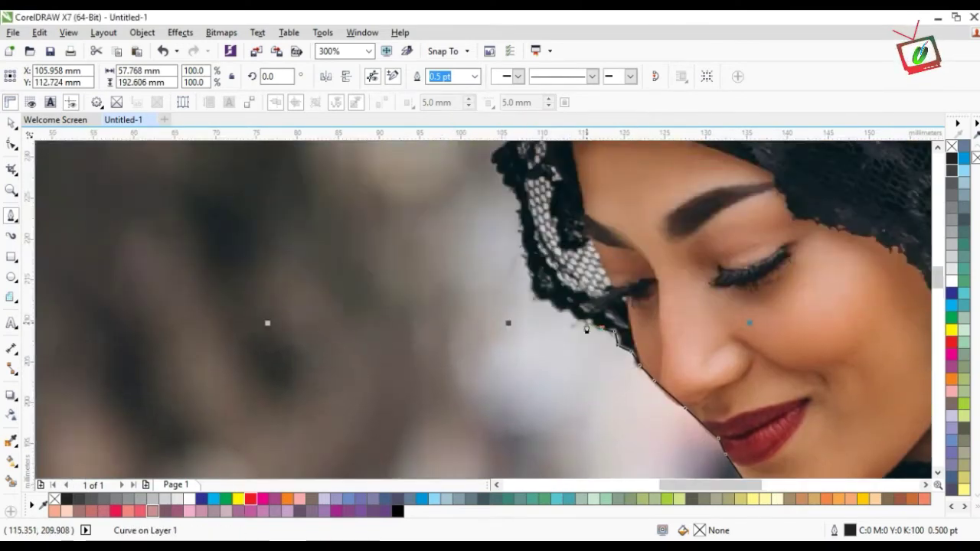
pyautogui.click(591, 318)
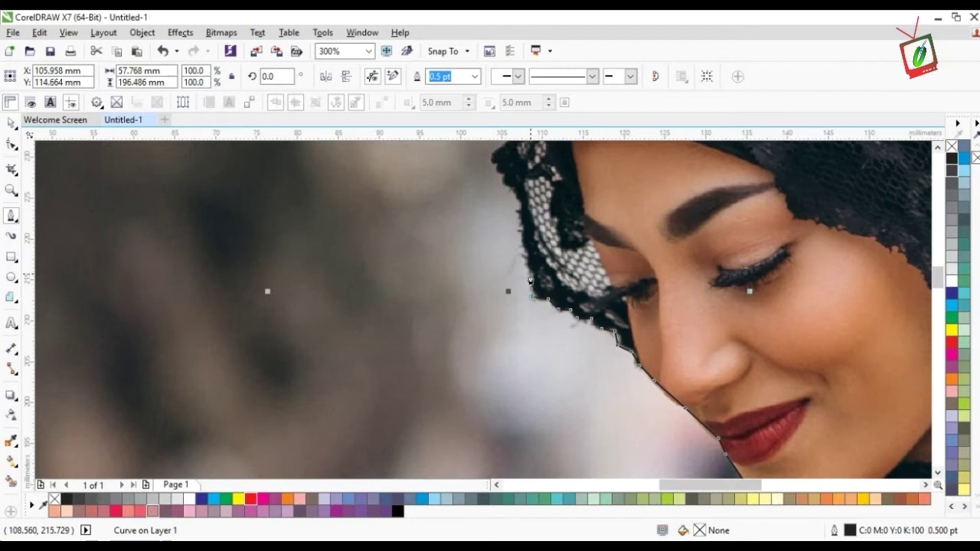
pyautogui.click(527, 257)
pyautogui.click(522, 239)
pyautogui.click(505, 171)
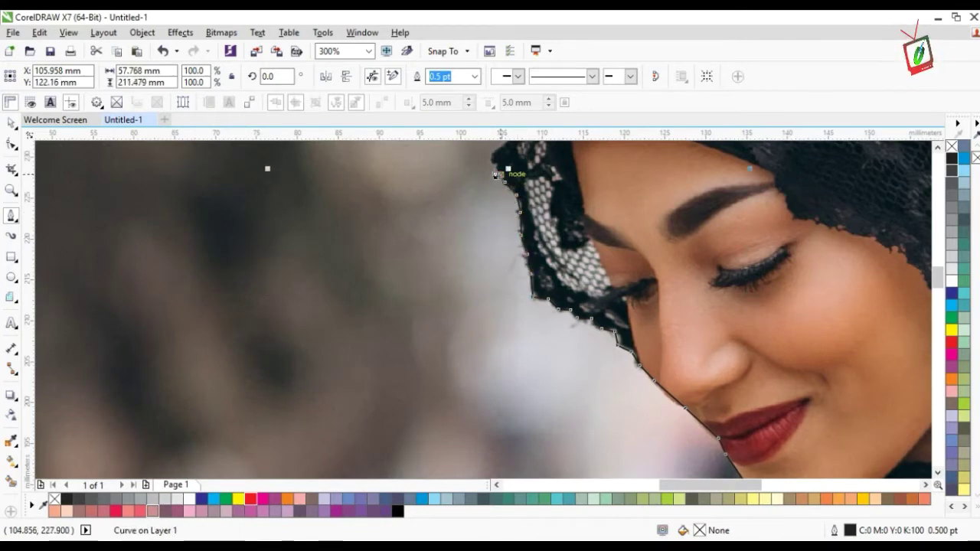
pyautogui.press('n')
pyautogui.click(498, 172)
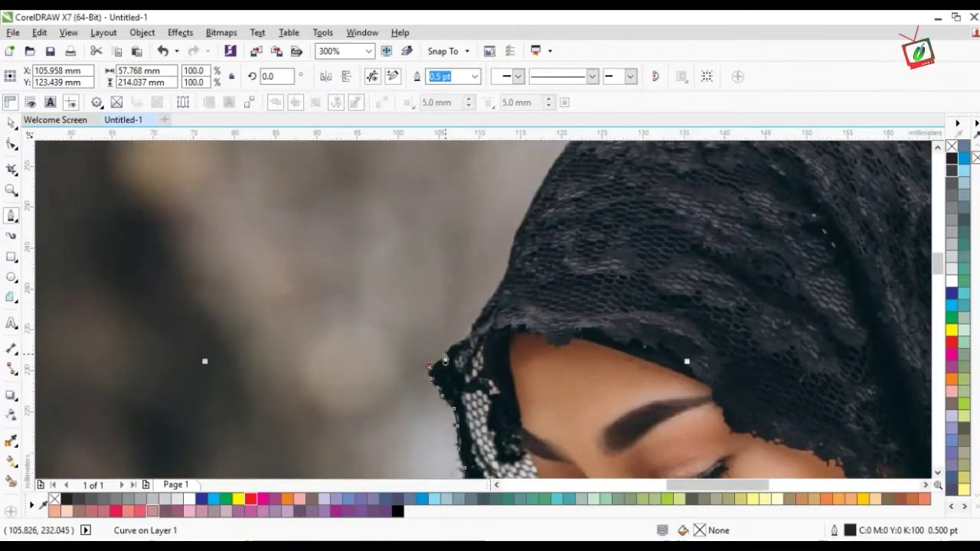
# - Trace over the hijab's crown and down its far side to the jacket
pyautogui.click(459, 345)
pyautogui.click(480, 318)
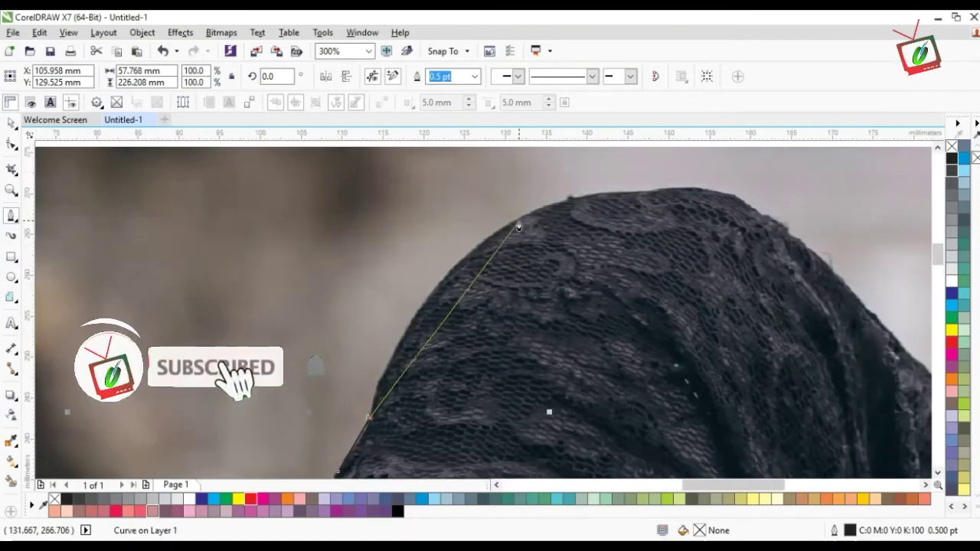
pyautogui.click(653, 190)
pyautogui.click(762, 212)
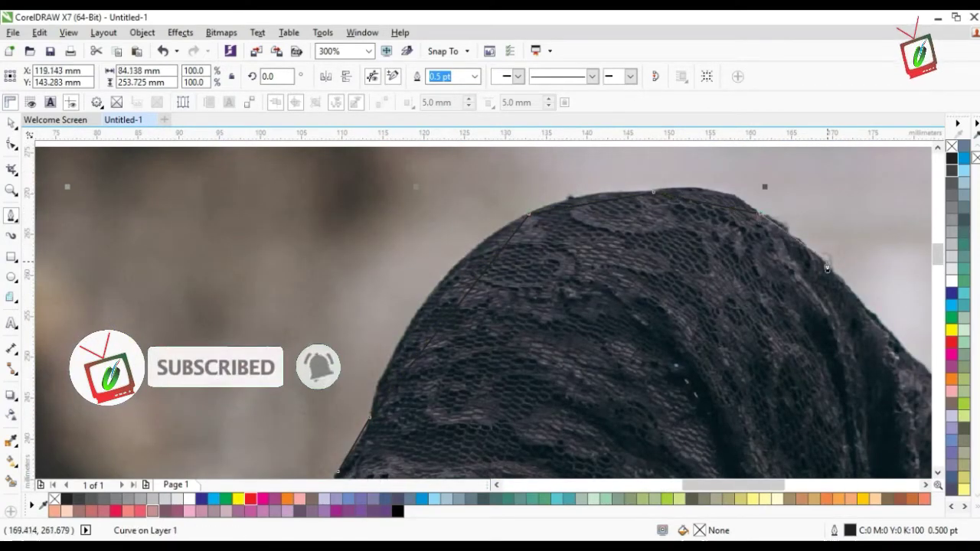
pyautogui.click(788, 227)
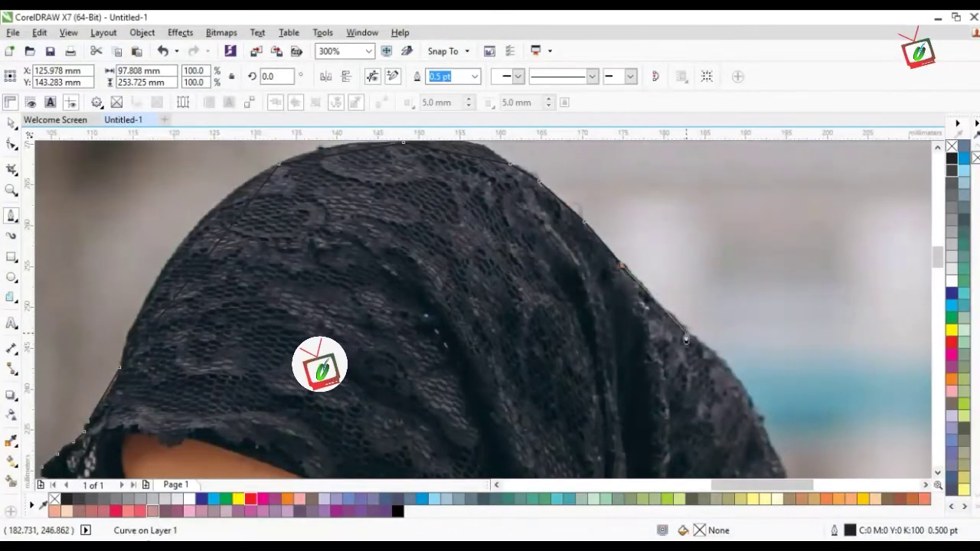
pyautogui.click(748, 399)
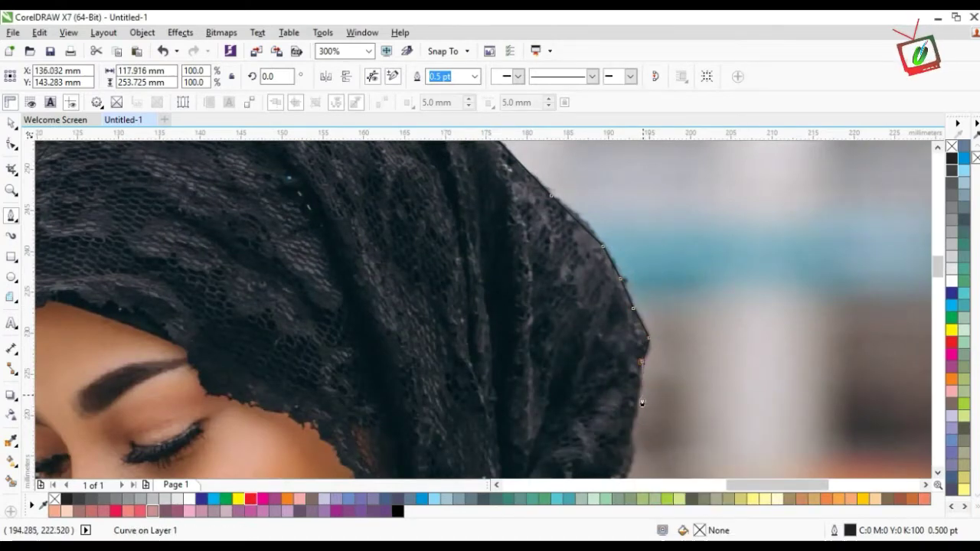
pyautogui.click(639, 403)
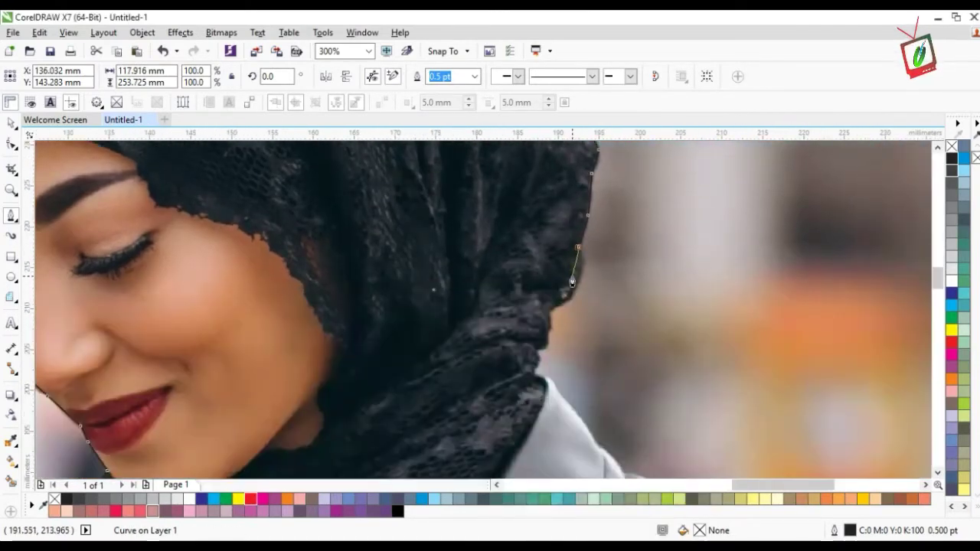
pyautogui.click(552, 310)
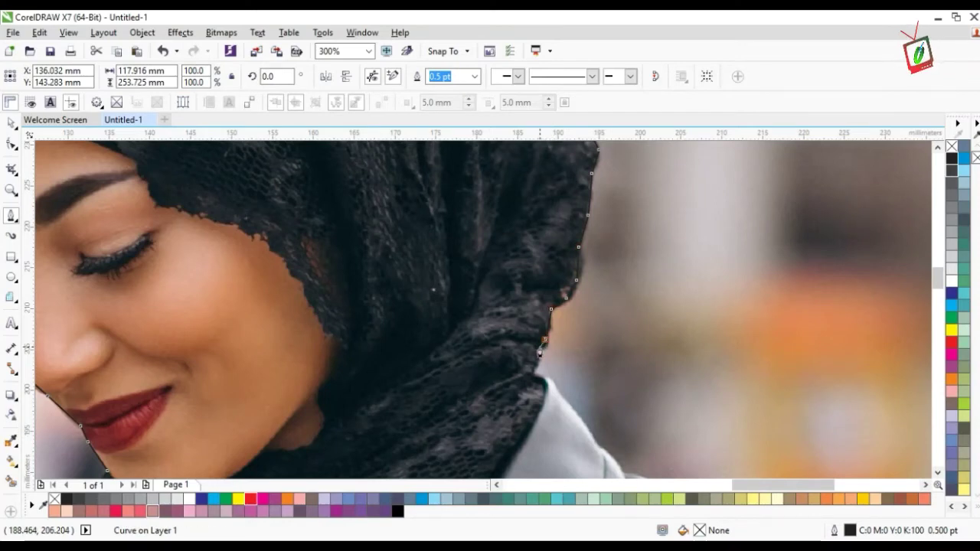
pyautogui.click(538, 348)
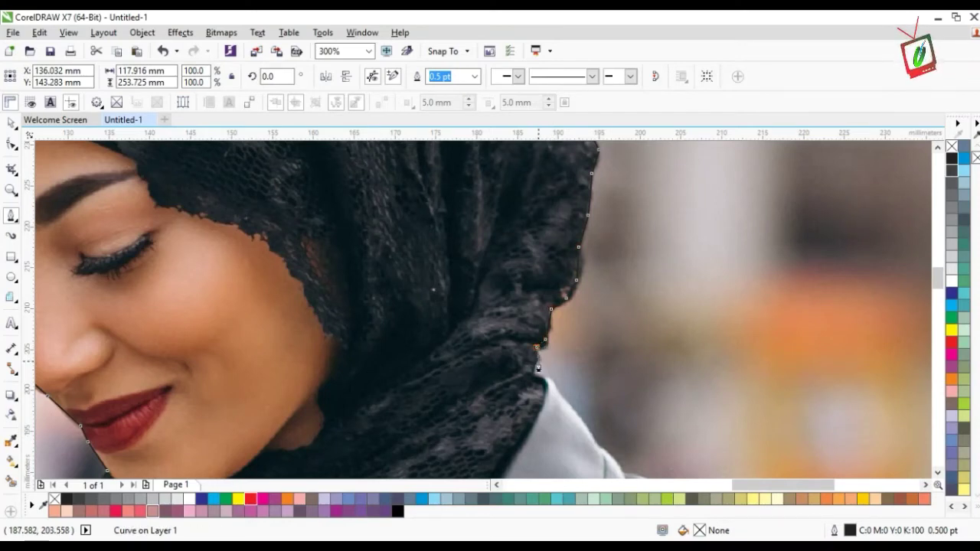
pyautogui.click(571, 414)
# - Trace along the jacket collar, shoulder and down the outer sleeve edge
pyautogui.click(451, 301)
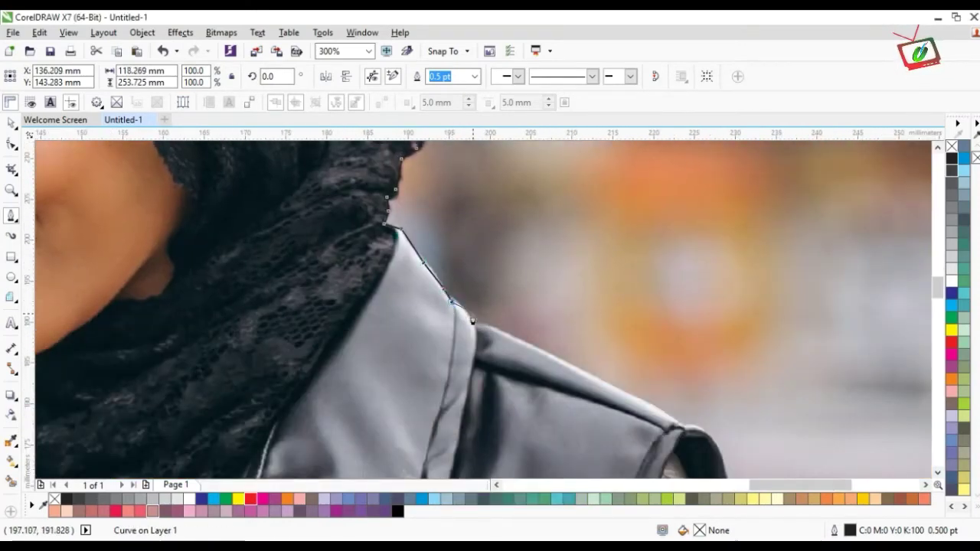
pyautogui.click(470, 323)
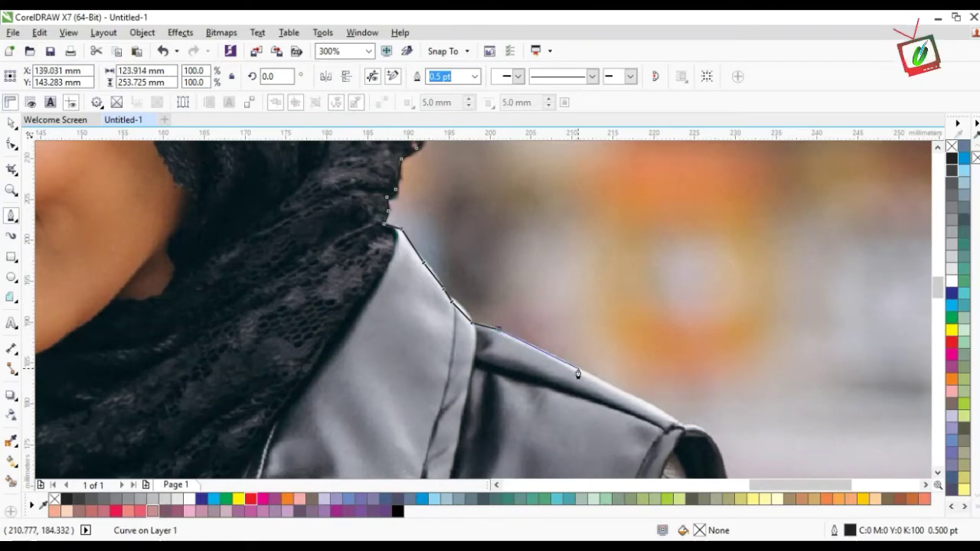
pyautogui.click(686, 431)
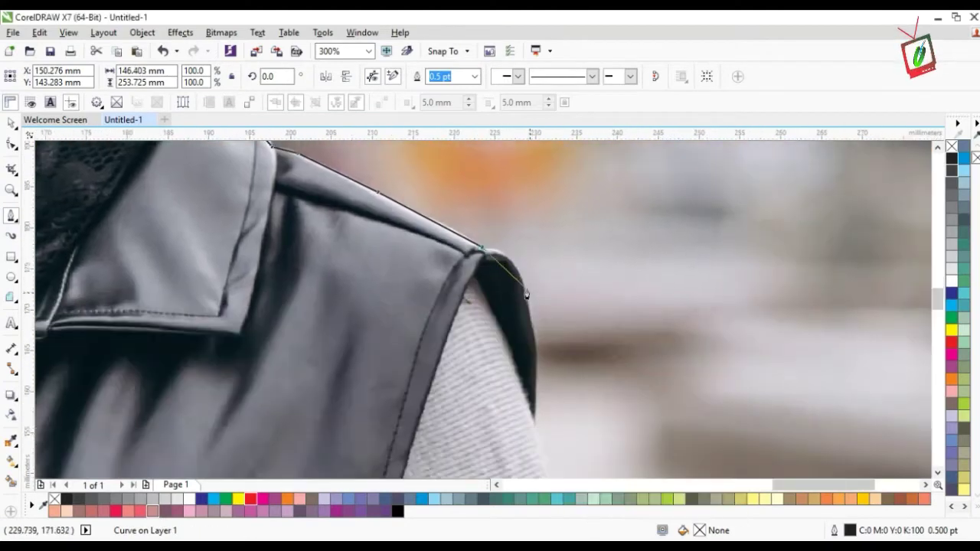
pyautogui.click(524, 286)
pyautogui.click(533, 424)
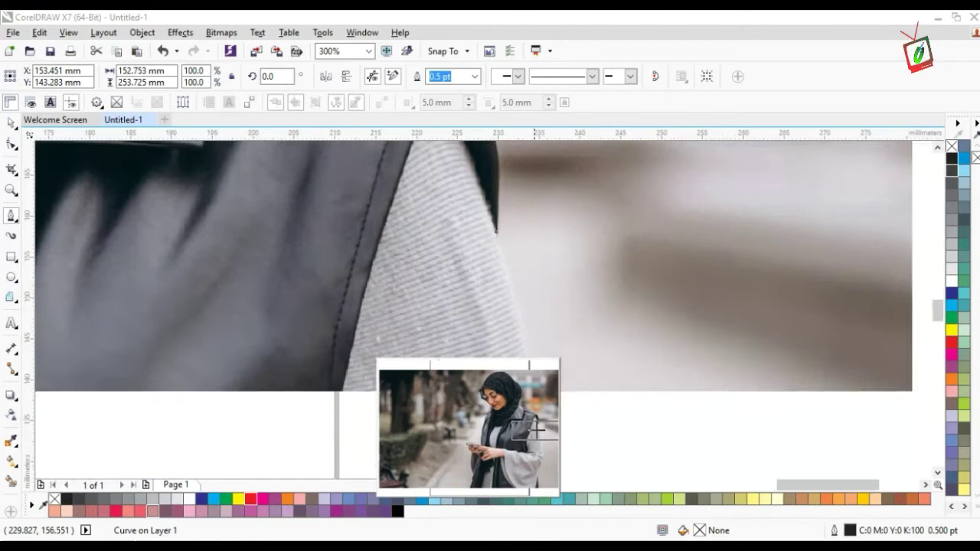
pyautogui.click(535, 469)
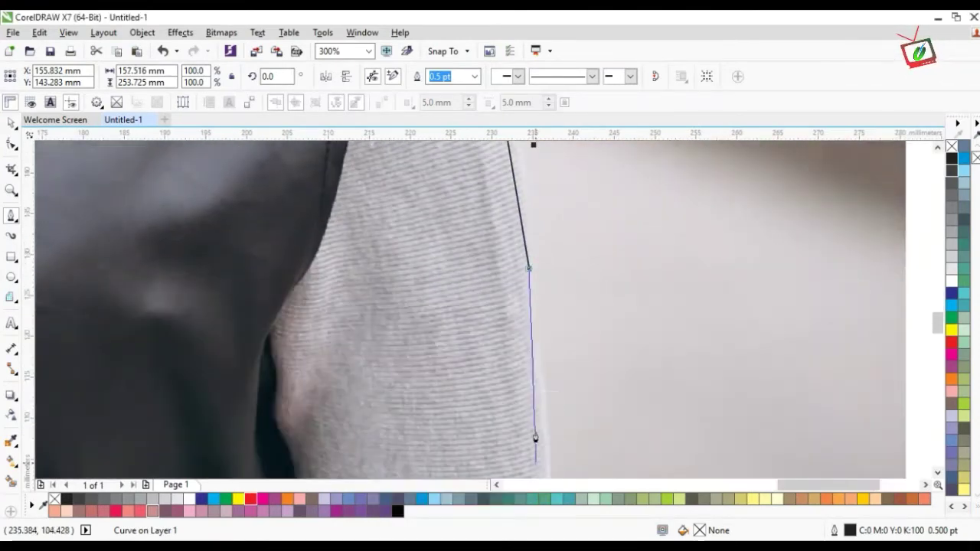
pyautogui.click(544, 444)
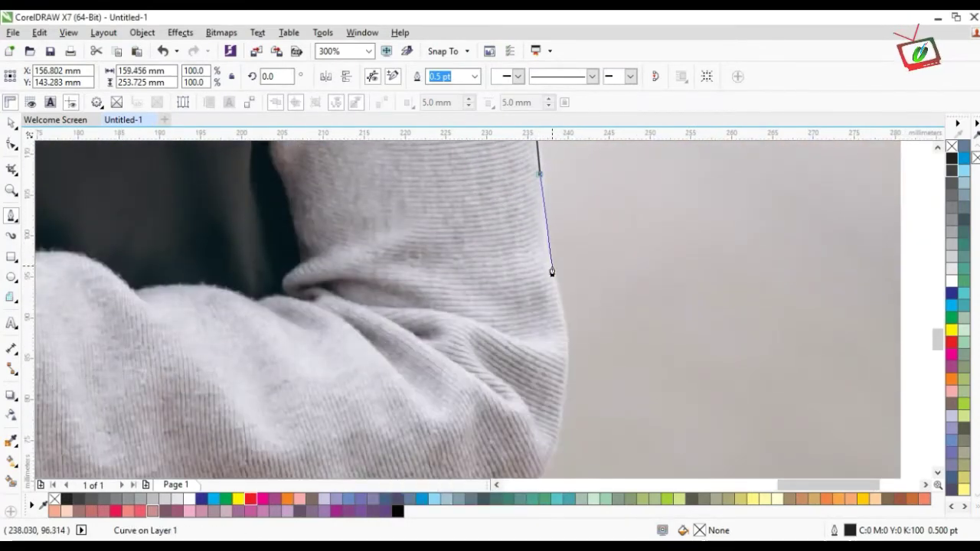
pyautogui.click(550, 462)
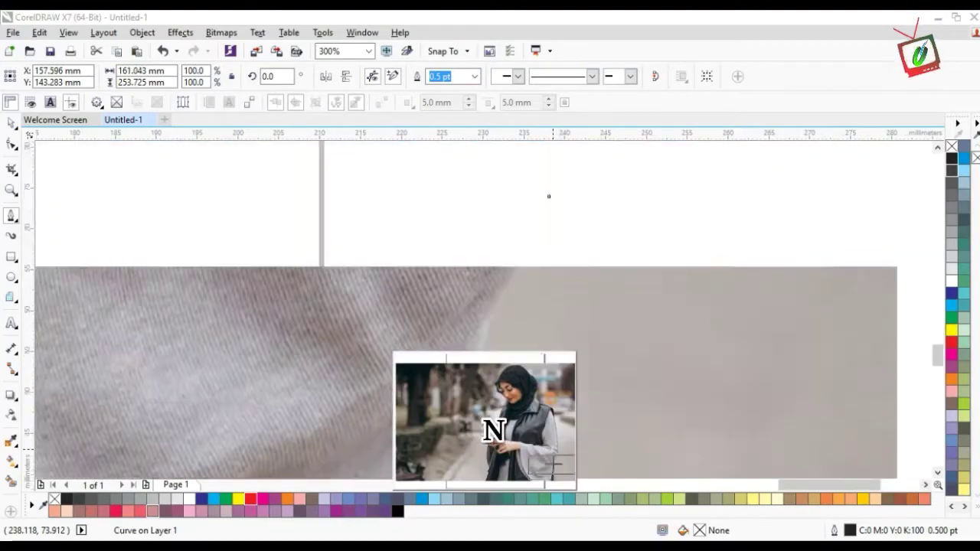
pyautogui.click(488, 388)
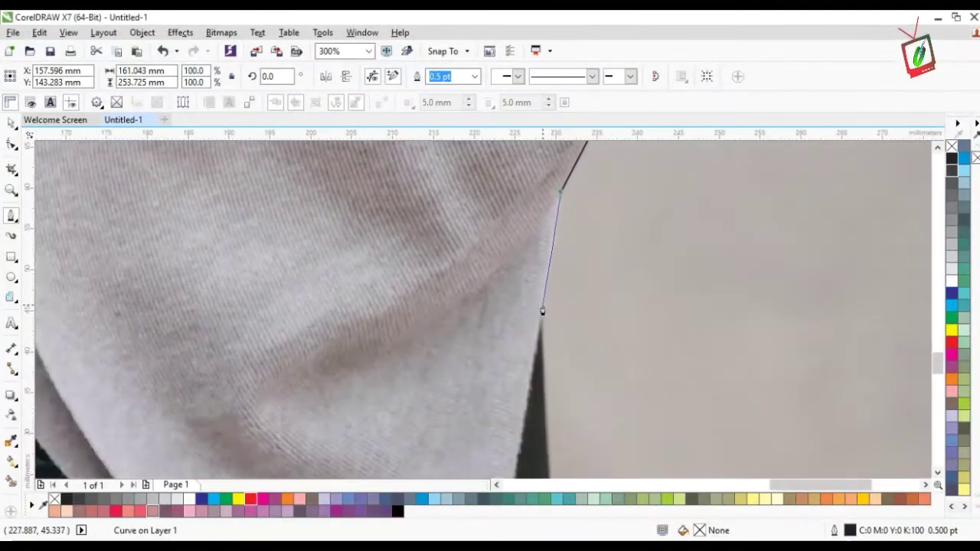
# - Close the outline along the photo's bottom edge and zoom out
pyautogui.scroll(-3, 541, 319)
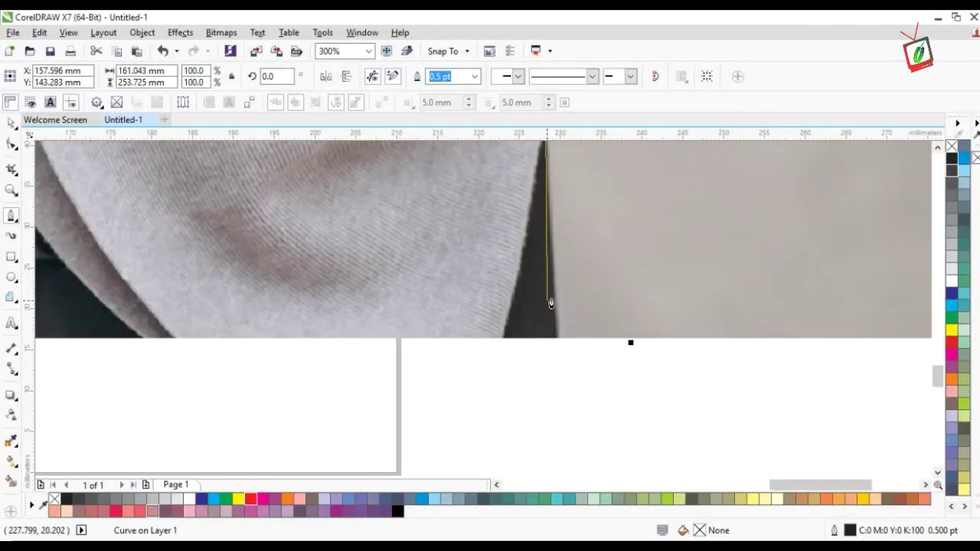
pyautogui.doubleClick(558, 341)
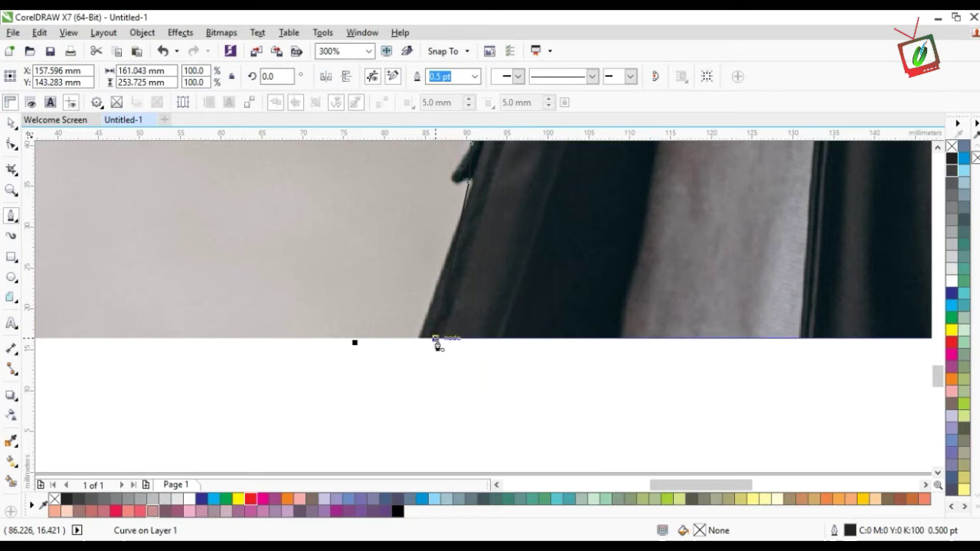
pyautogui.click(437, 343)
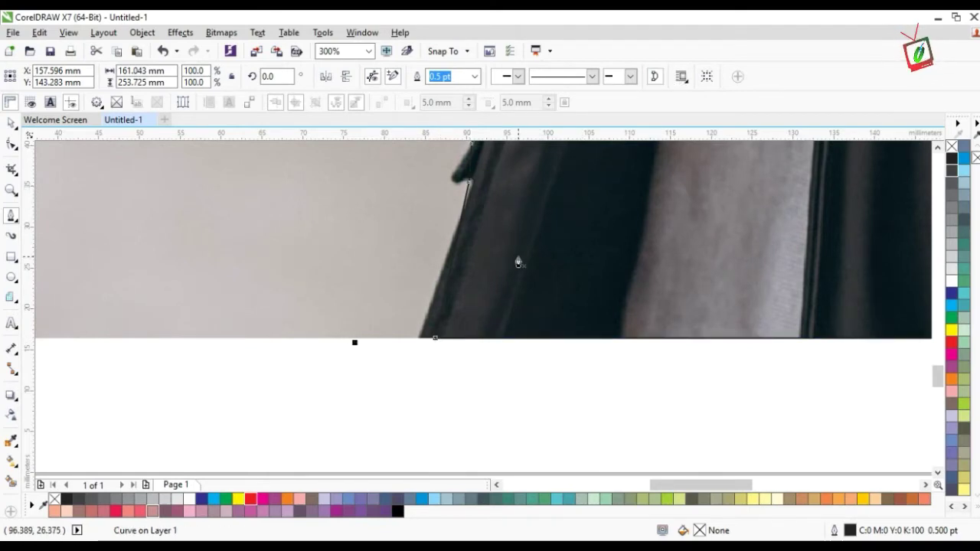
pyautogui.hotkey('shift', 'F2')
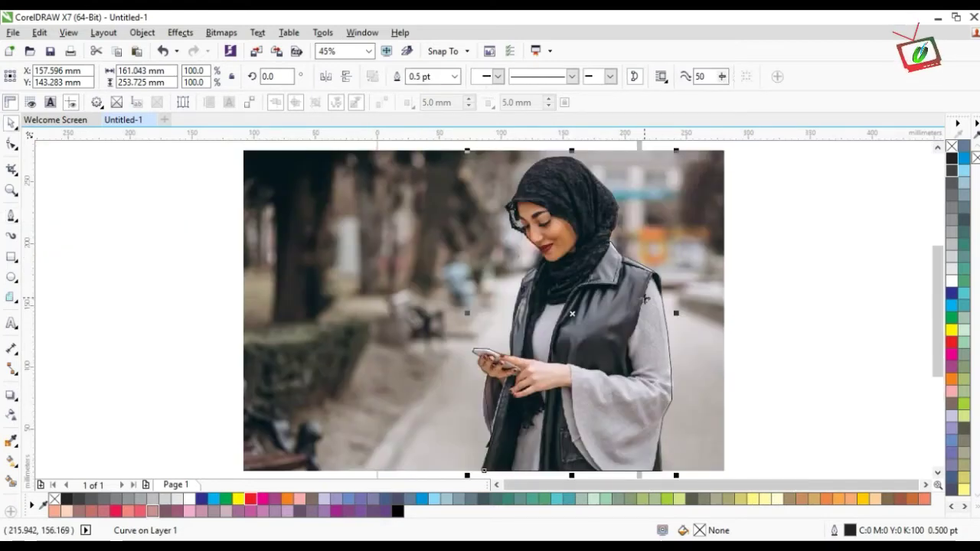
# - With the Shape tool active, zoom to 142% on the outline's lower middle
pyautogui.press('F10')
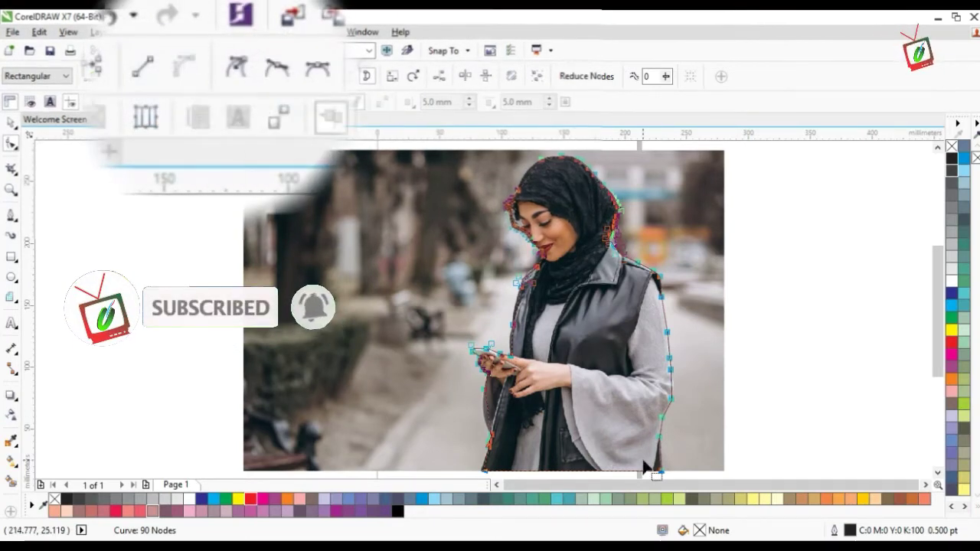
pyautogui.press('z')
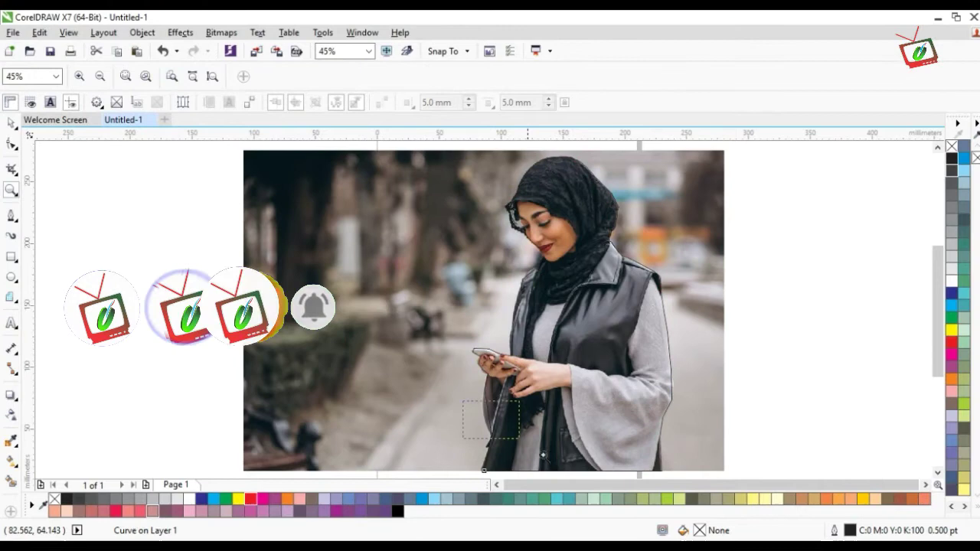
pyautogui.moveTo(465, 402); pyautogui.dragTo(566, 480)
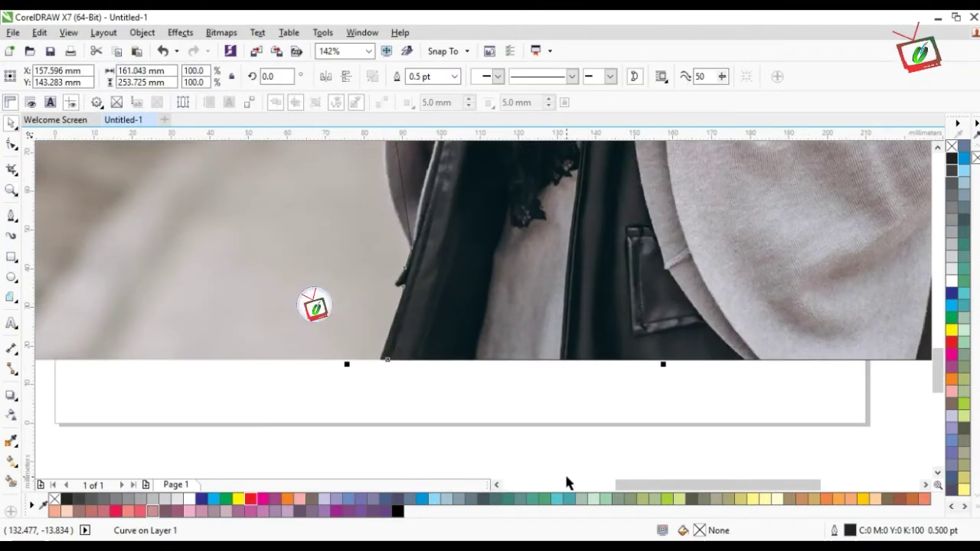
# - Reshape outline nodes along the jacket's left edge and curve segments around the chin
pyautogui.press('F10')
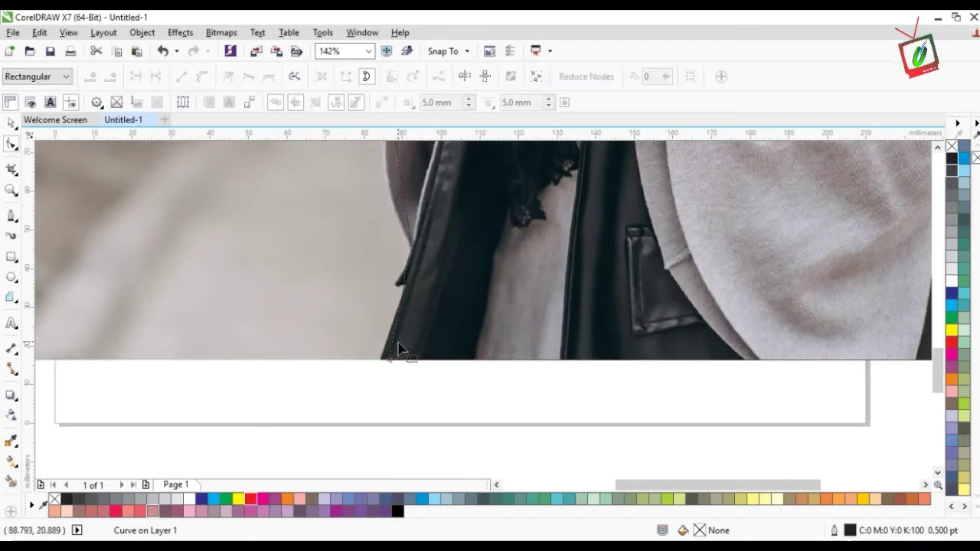
pyautogui.moveTo(391, 339); pyautogui.dragTo(384, 359)
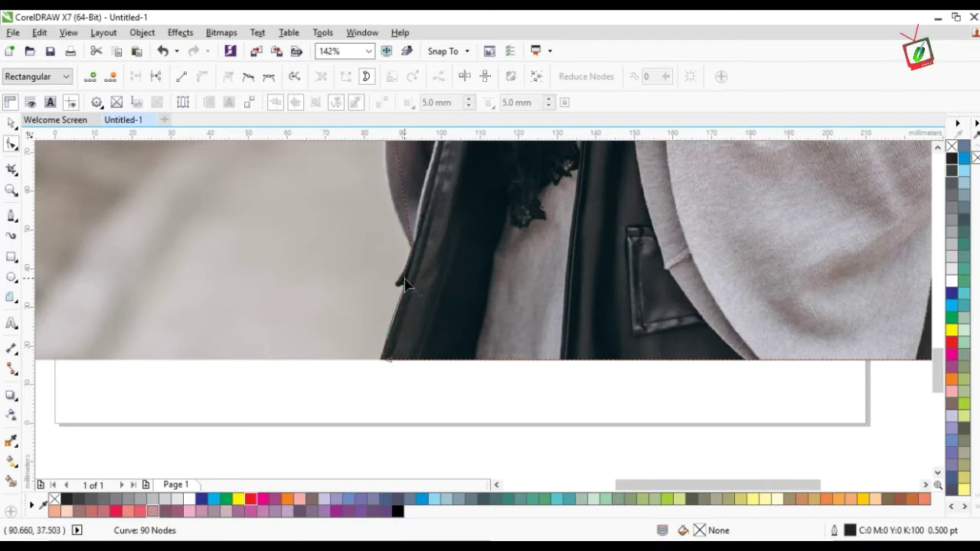
pyautogui.moveTo(406, 285)
pyautogui.mouseDown()
pyautogui.moveTo(403, 188)
pyautogui.moveTo(390, 179)
pyautogui.moveTo(382, 191)
pyautogui.mouseUp()
pyautogui.press('n')
pyautogui.press('F2')
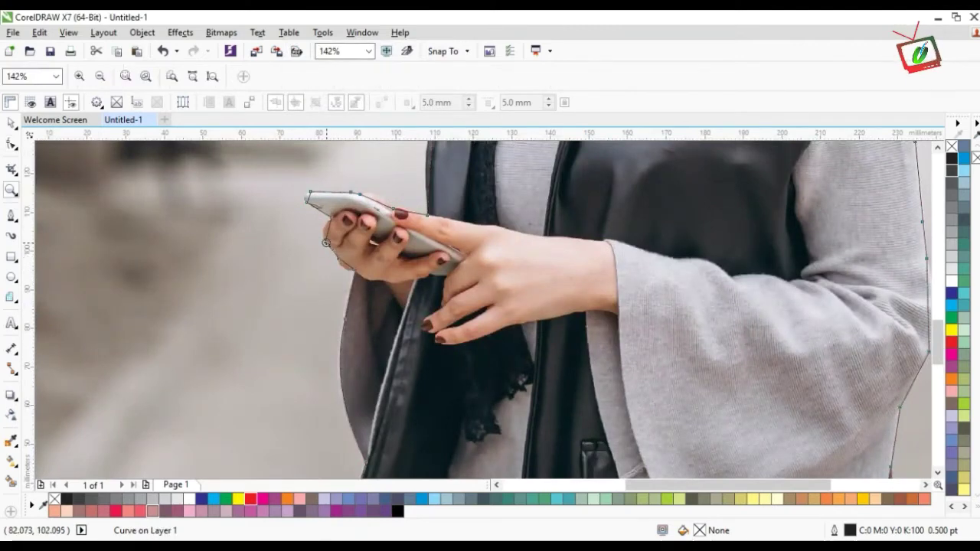
pyautogui.moveTo(325, 248); pyautogui.dragTo(375, 283)
pyautogui.moveTo(448, 360); pyautogui.dragTo(431, 394)
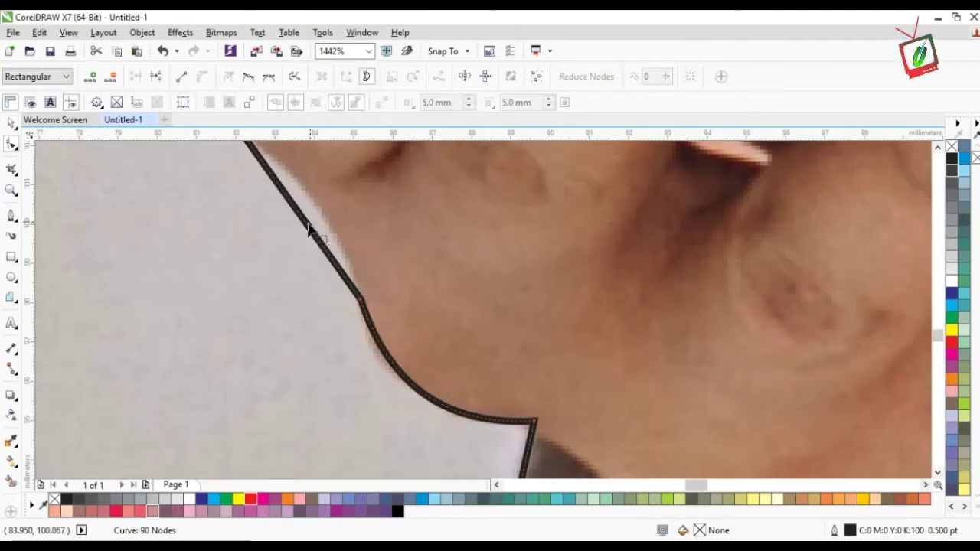
pyautogui.moveTo(304, 225)
pyautogui.mouseDown()
pyautogui.moveTo(321, 213)
pyautogui.moveTo(246, 220)
pyautogui.mouseUp()
# - Bend outline segments to fit the phone's top edge and the fingertip
pyautogui.scroll(-3, 321, 213)
pyautogui.press('n')
pyautogui.click(337, 172)
pyautogui.moveTo(392, 207); pyautogui.dragTo(391, 205)
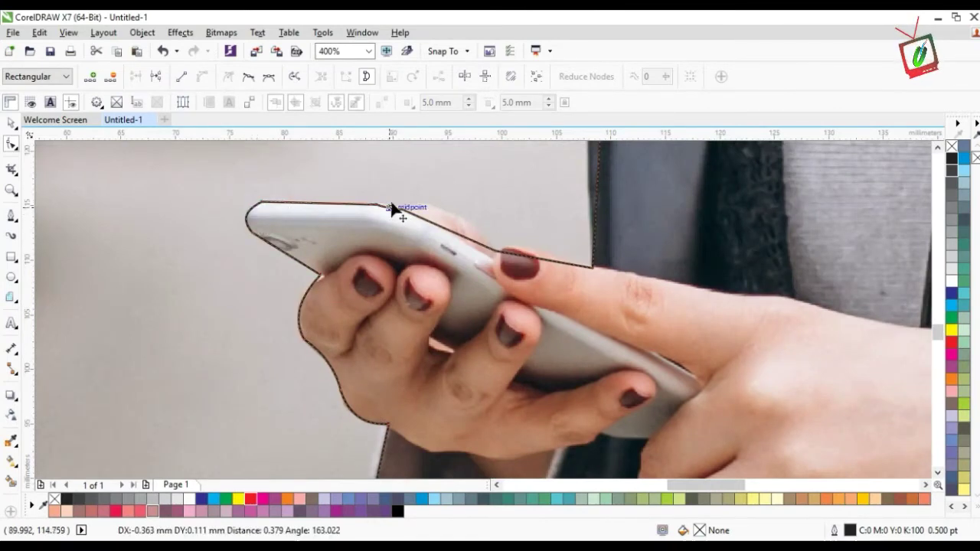
pyautogui.moveTo(468, 234); pyautogui.dragTo(463, 214)
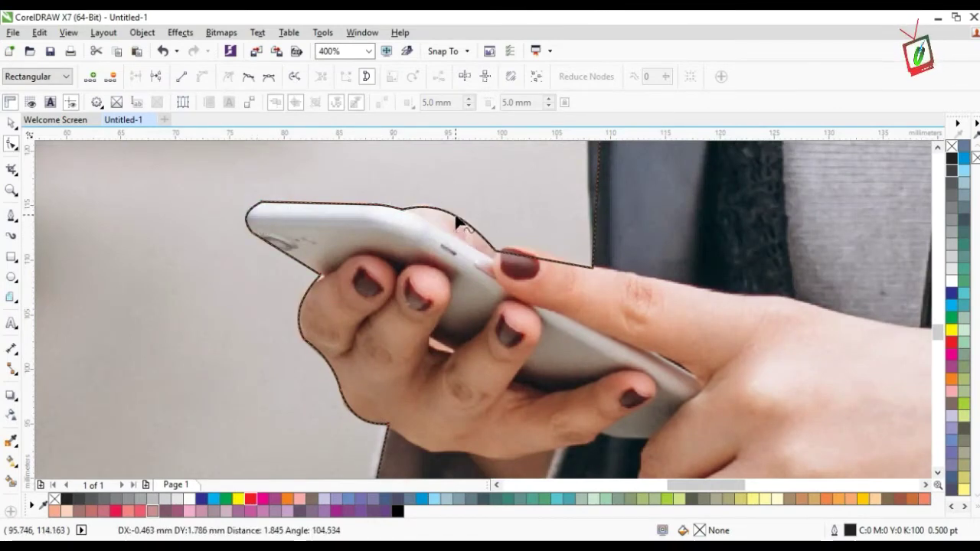
pyautogui.moveTo(556, 266); pyautogui.dragTo(538, 254)
pyautogui.moveTo(608, 201); pyautogui.dragTo(586, 164)
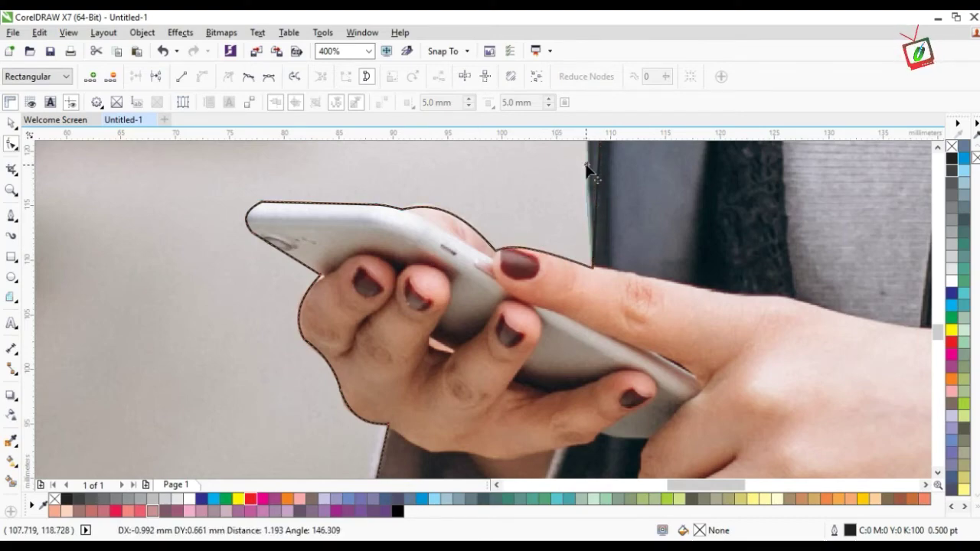
# - Curve the outline segments along the jacket edge up to the neck
pyautogui.press('n')
pyautogui.click(587, 142)
pyautogui.moveTo(577, 278); pyautogui.dragTo(572, 251)
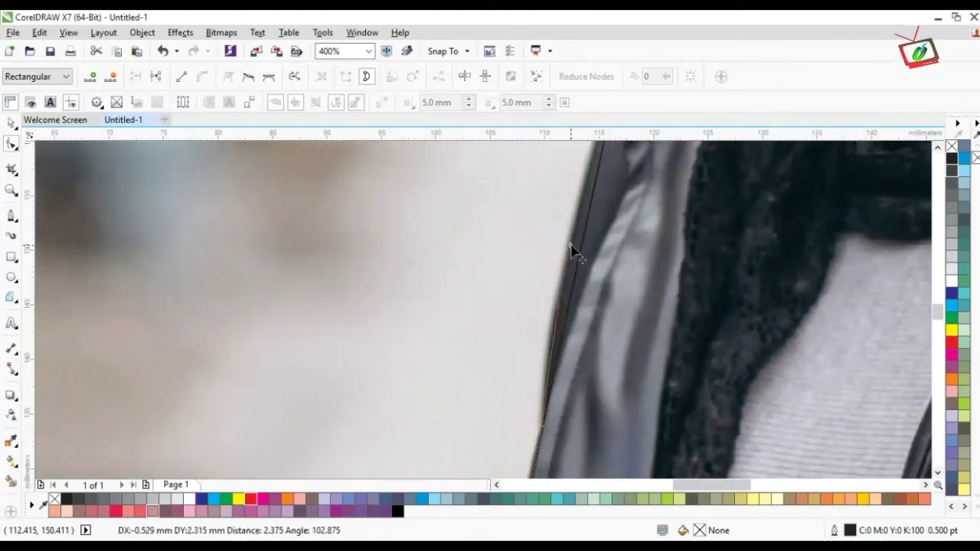
pyautogui.press('n')
pyautogui.click(472, 436)
pyautogui.moveTo(472, 448); pyautogui.dragTo(465, 420)
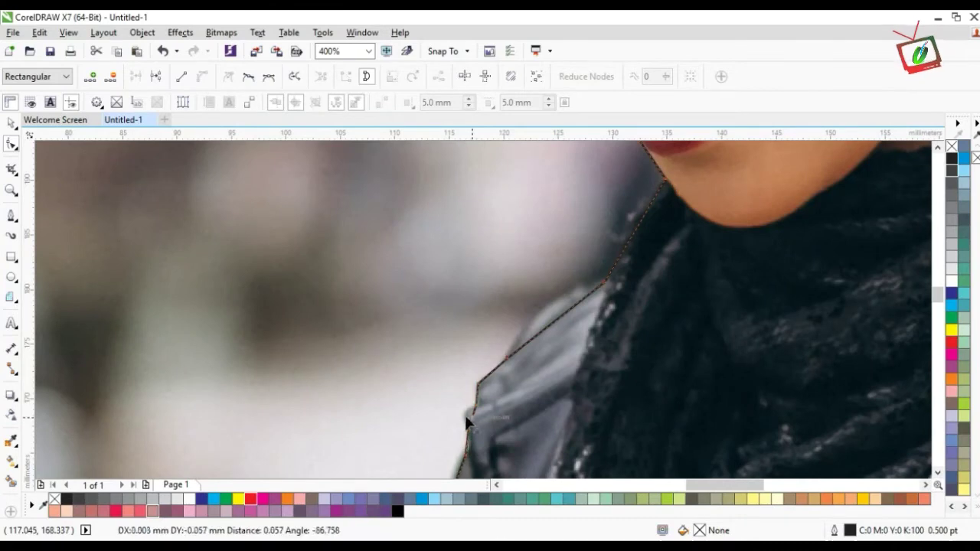
pyautogui.moveTo(508, 343); pyautogui.dragTo(546, 312)
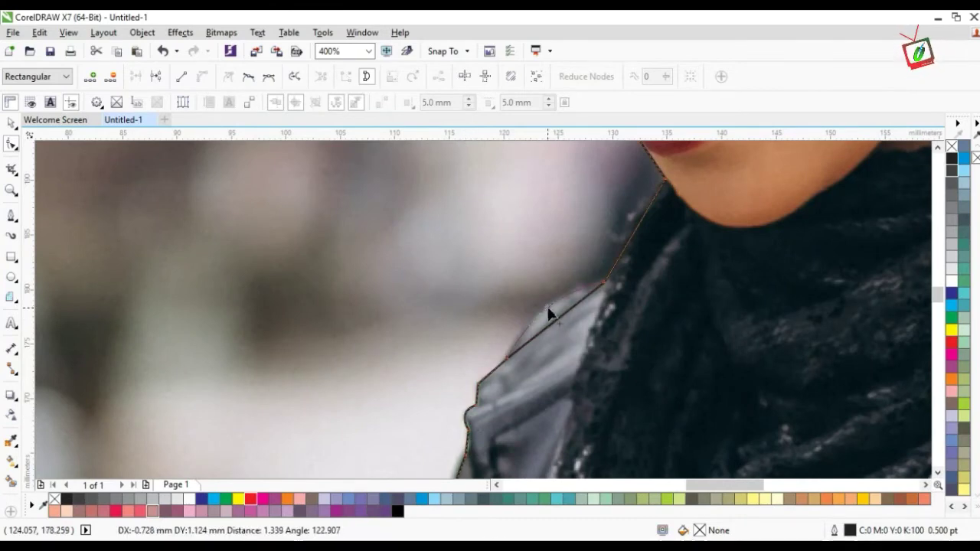
# - Delete the stray nodes along the hijab edge
pyautogui.press('n')
pyautogui.click(634, 205)
pyautogui.press('n')
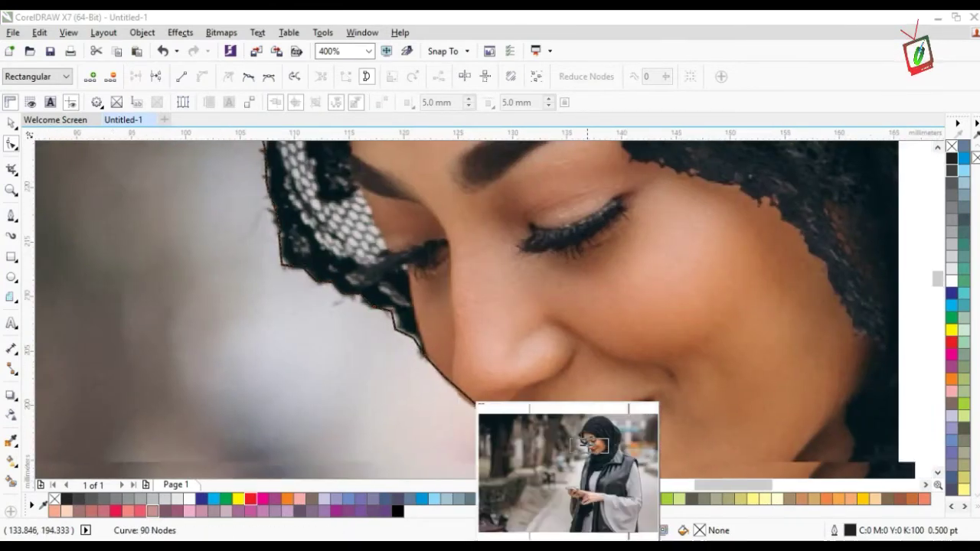
pyautogui.click(543, 463)
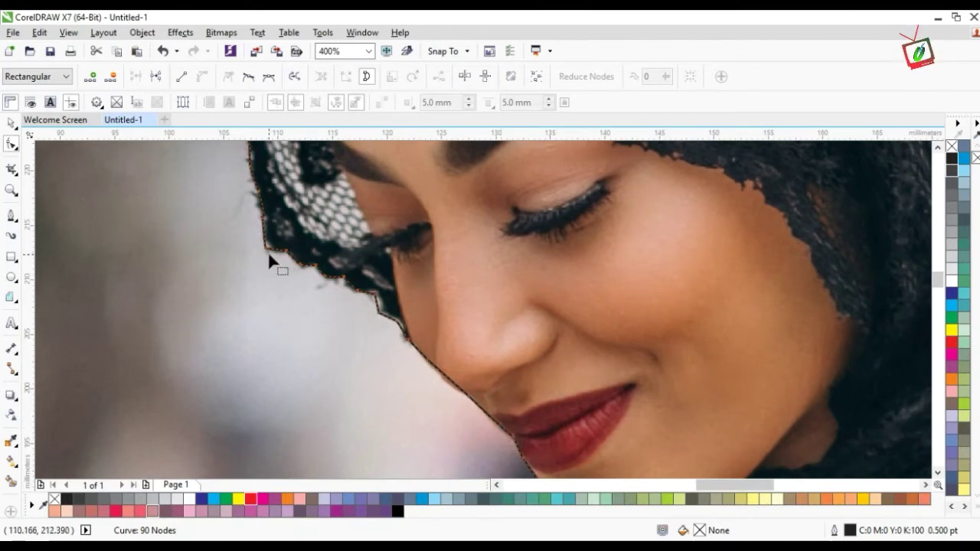
pyautogui.moveTo(378, 303); pyautogui.dragTo(377, 300)
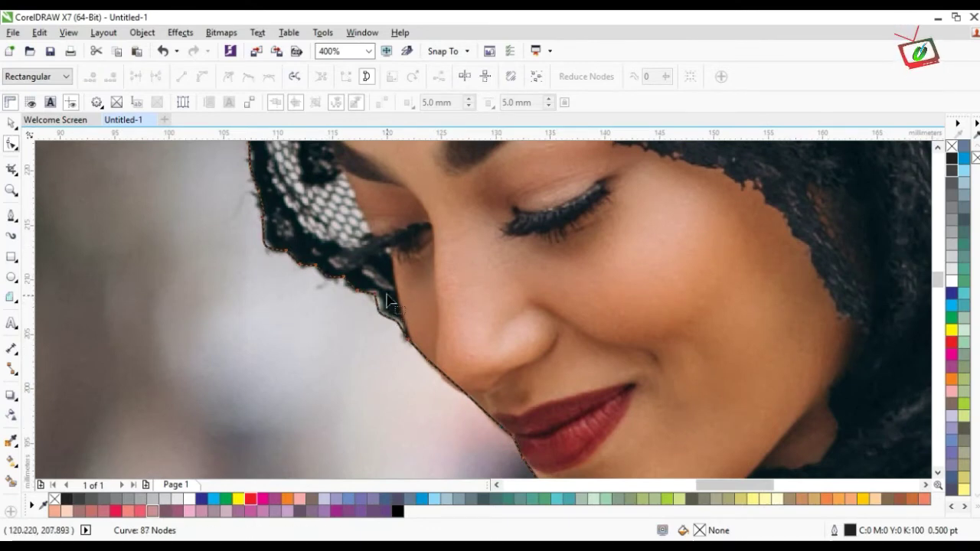
pyautogui.click(377, 299)
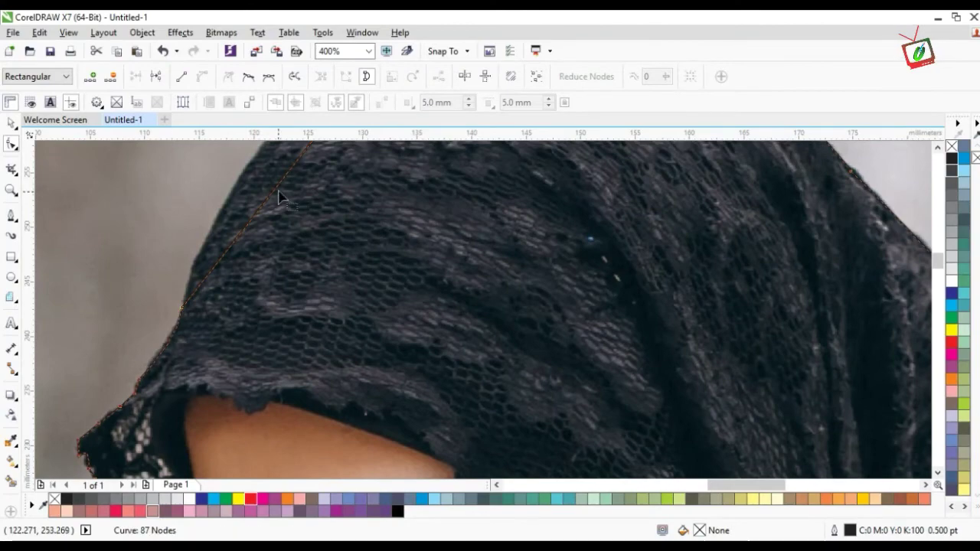
# - Pull hijab-edge nodes and segments onto the scarf outline
pyautogui.scroll(2, 265, 206)
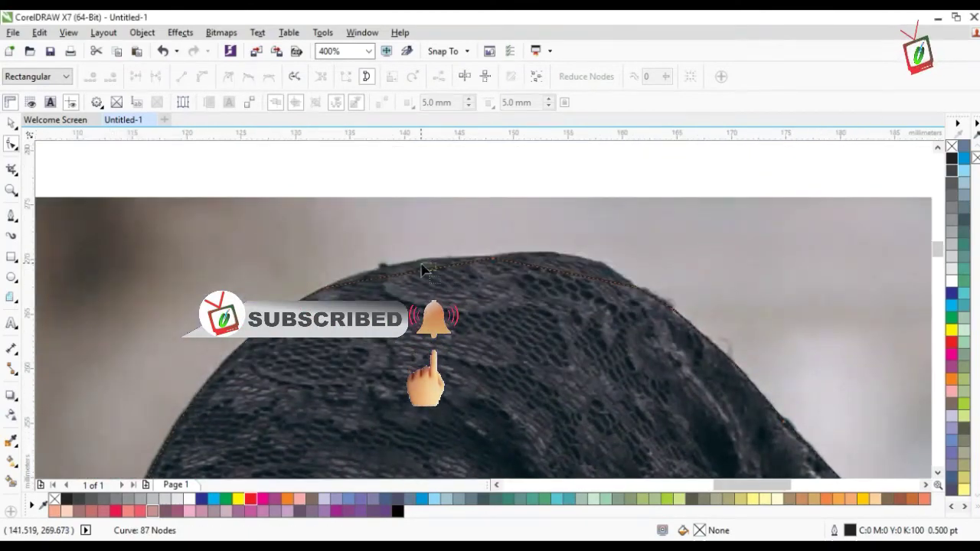
pyautogui.moveTo(425, 270); pyautogui.dragTo(406, 265)
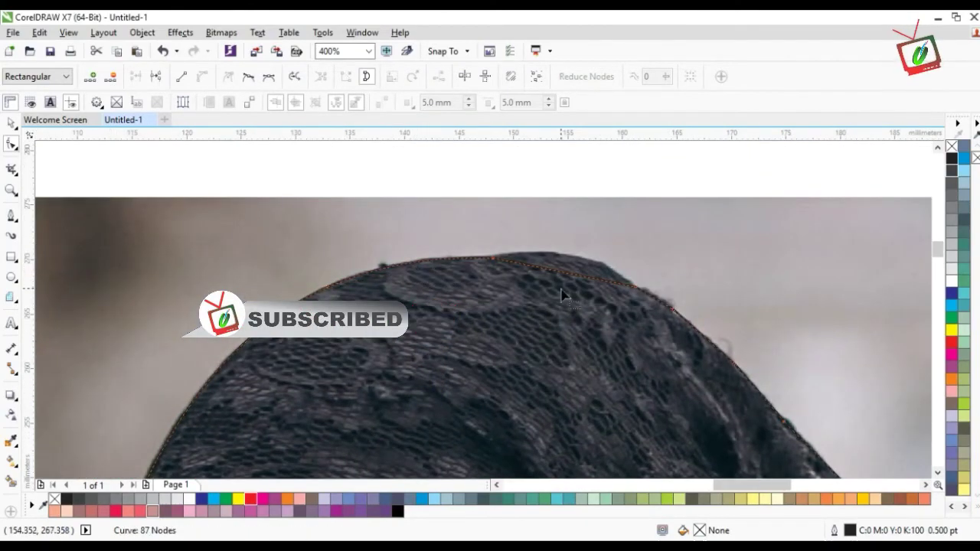
pyautogui.moveTo(574, 282); pyautogui.dragTo(585, 266)
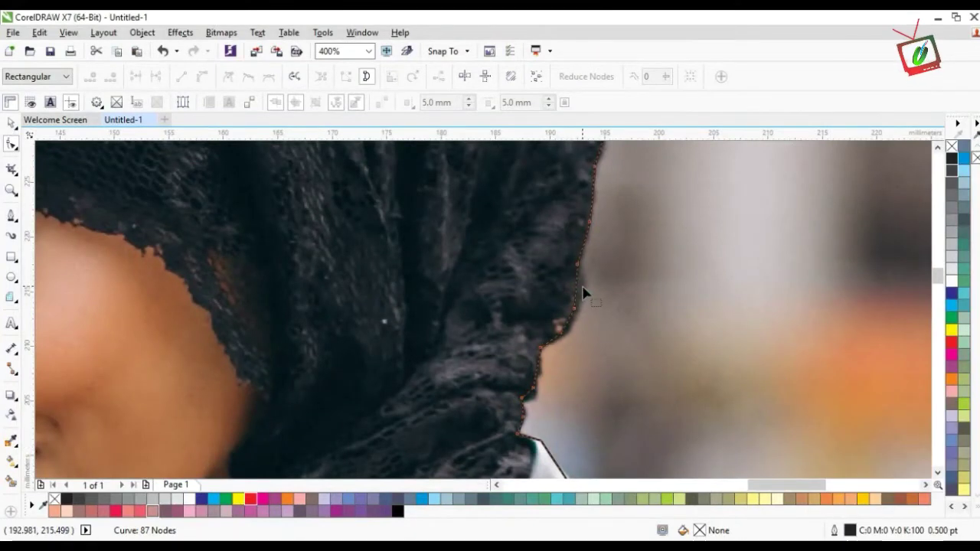
pyautogui.click(583, 293)
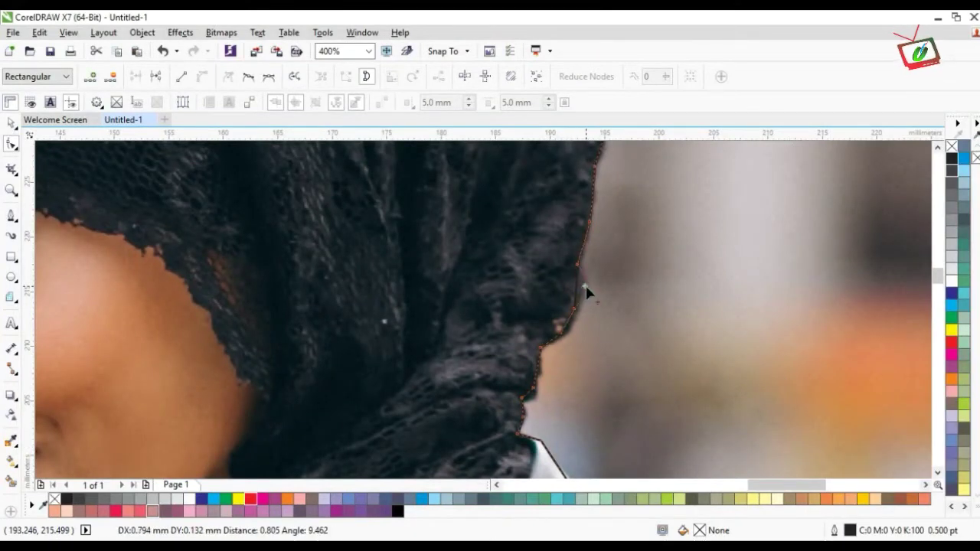
# - Reshape the outline around the jacket collar and shoulder edge
pyautogui.press('n')
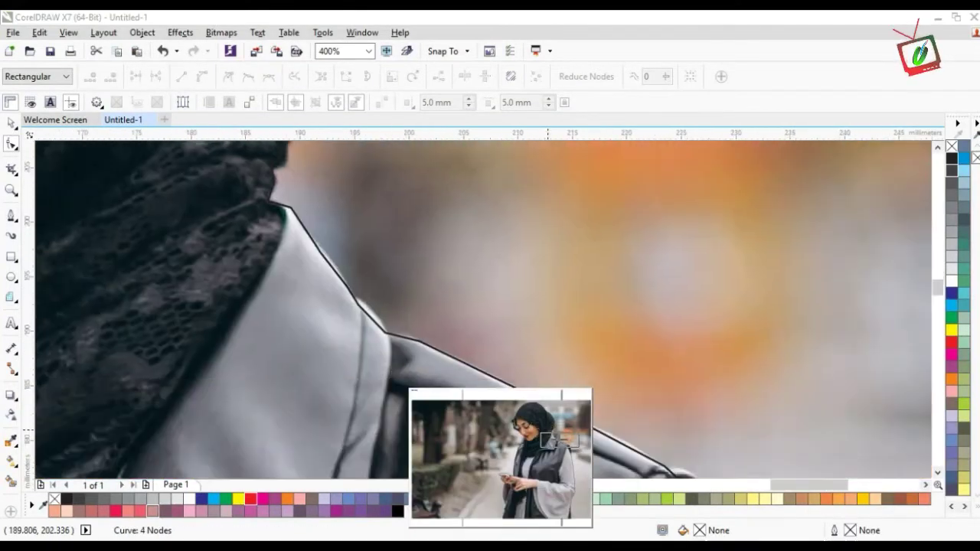
pyautogui.click(361, 313)
pyautogui.click(372, 325)
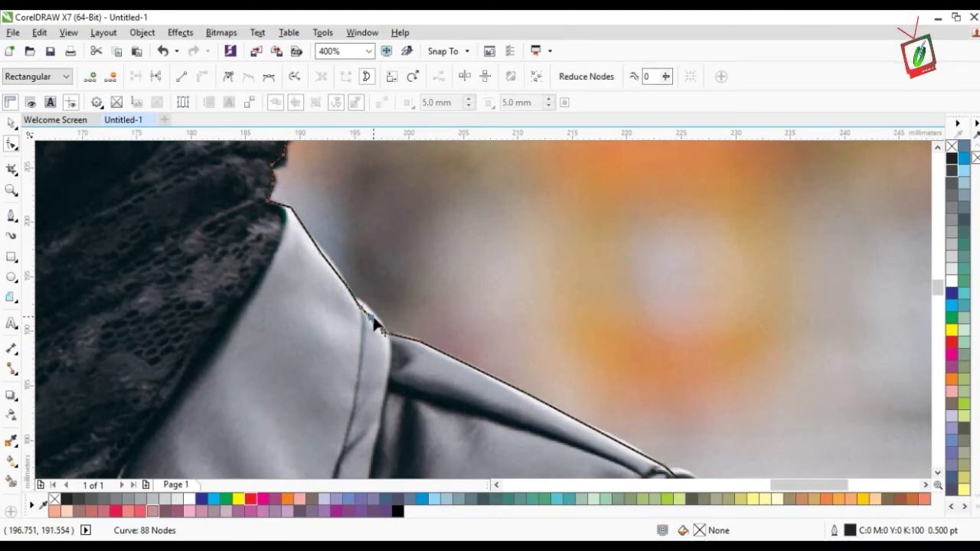
pyautogui.press('n')
pyautogui.click(417, 266)
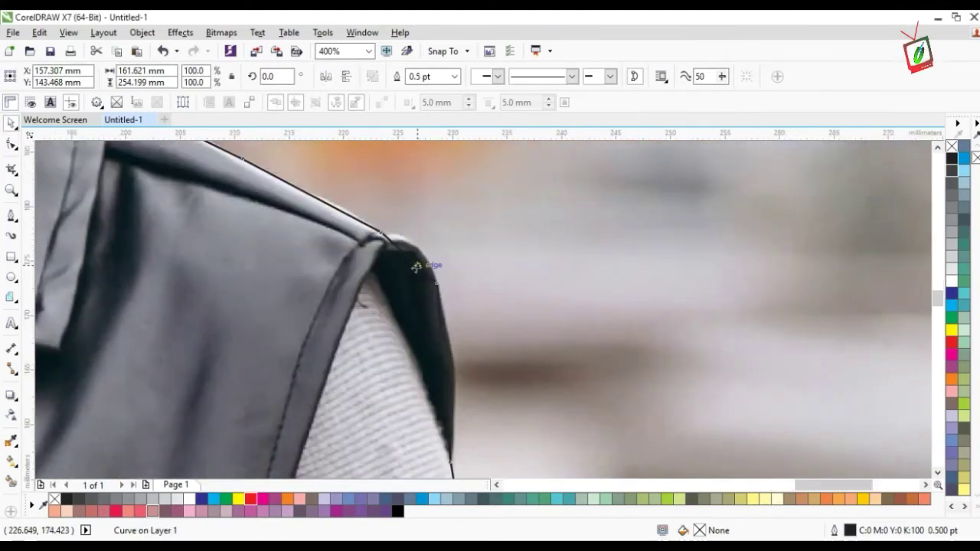
pyautogui.moveTo(419, 266); pyautogui.dragTo(419, 258)
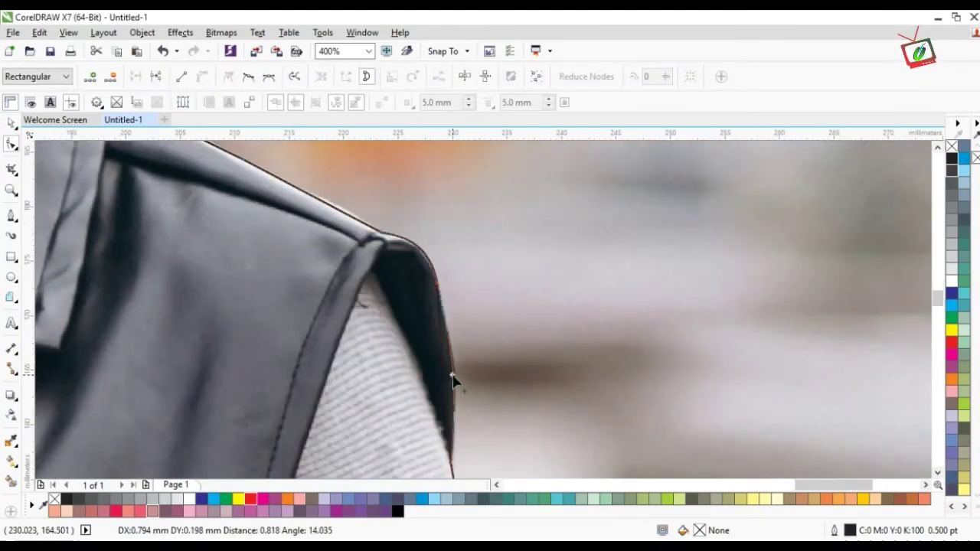
# - Bend the shoulder curve segment and follow the outline down the sleeve edge
pyautogui.press('n')
pyautogui.click(376, 273)
pyautogui.moveTo(375, 273); pyautogui.dragTo(385, 267)
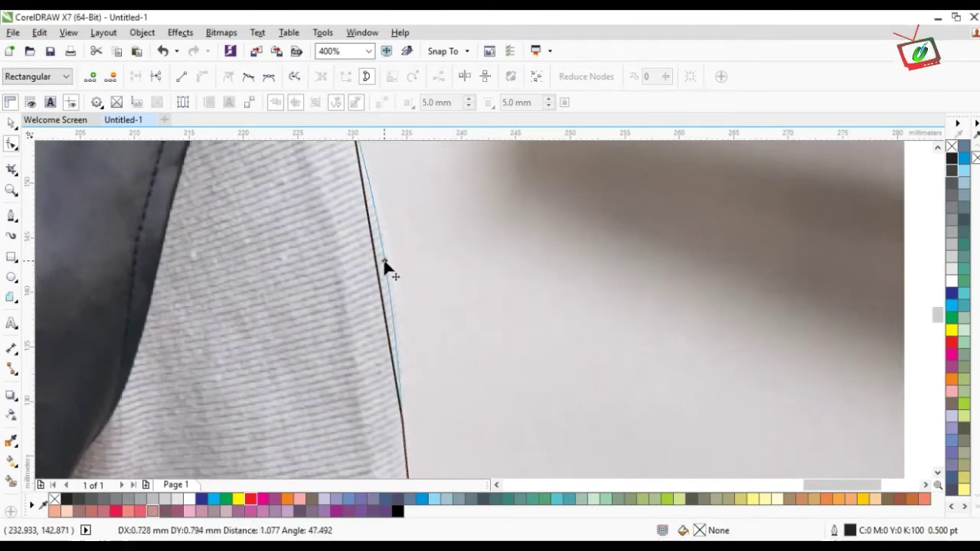
pyautogui.press('n')
pyautogui.click(383, 263)
pyautogui.press('n')
pyautogui.click(350, 107)
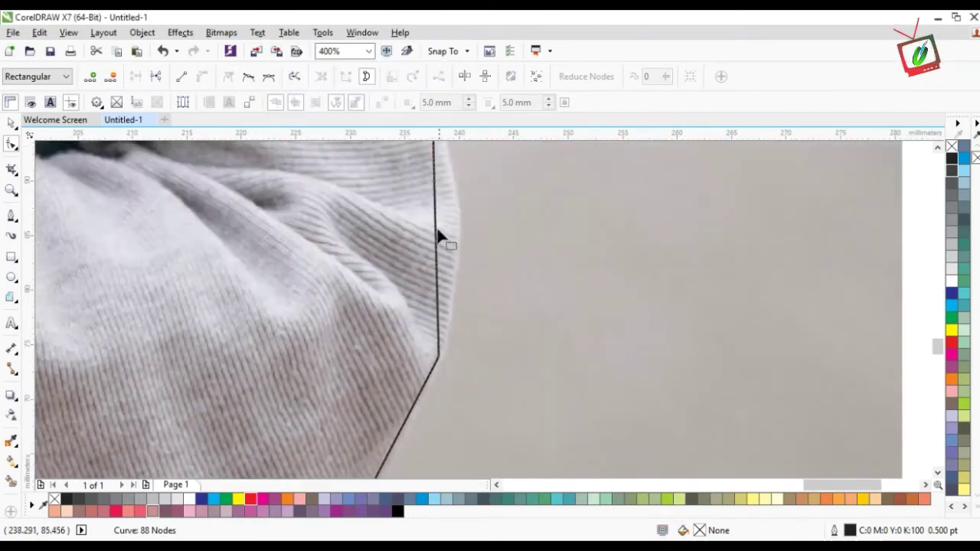
# - Zoom out to the whole photo and finish editing the PowerClip contents
pyautogui.press('n')
pyautogui.click(456, 222)
pyautogui.press('F4')
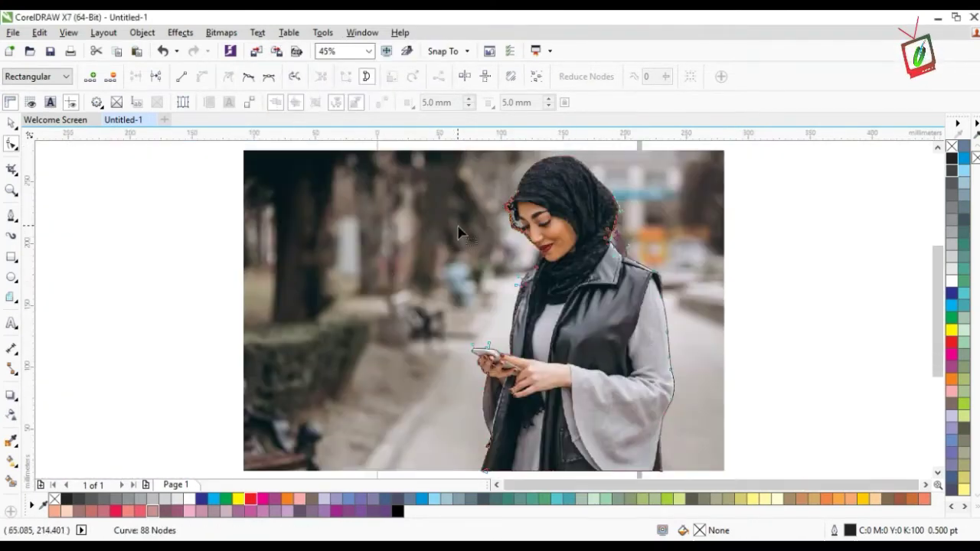
pyautogui.press('space')
pyautogui.click(384, 222)
pyautogui.hotkey('shift', 'F2')
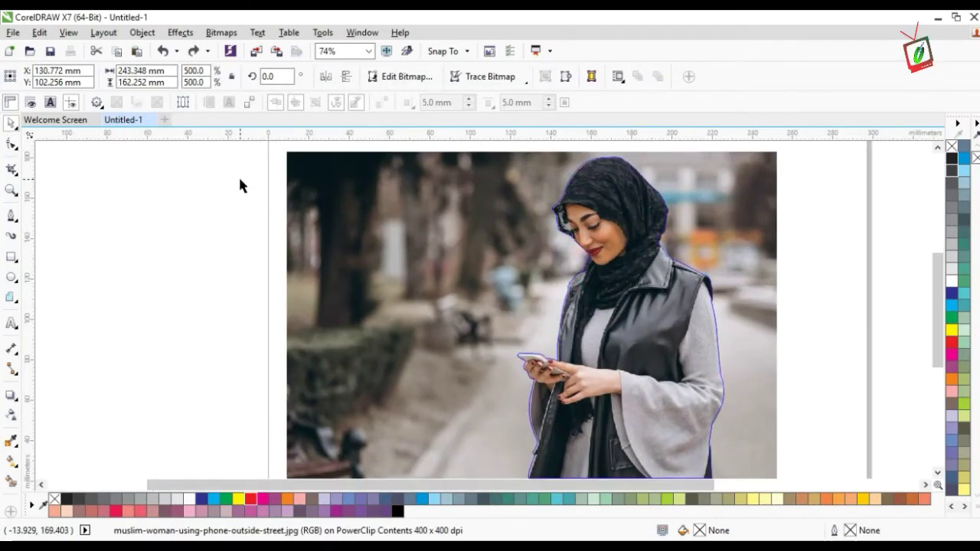
pyautogui.keyDown('ctrl'); pyautogui.click(240, 186); pyautogui.keyUp('ctrl')
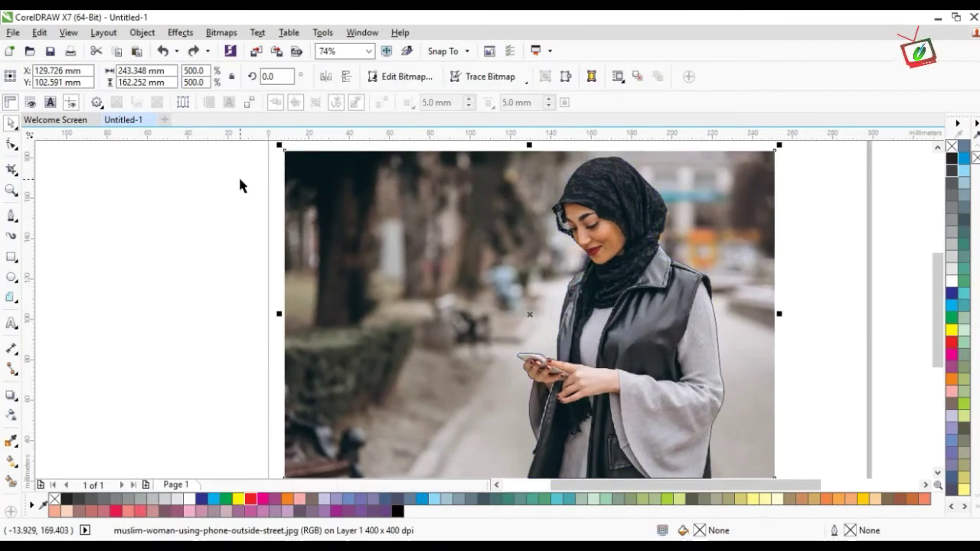
pyautogui.click(198, 247)
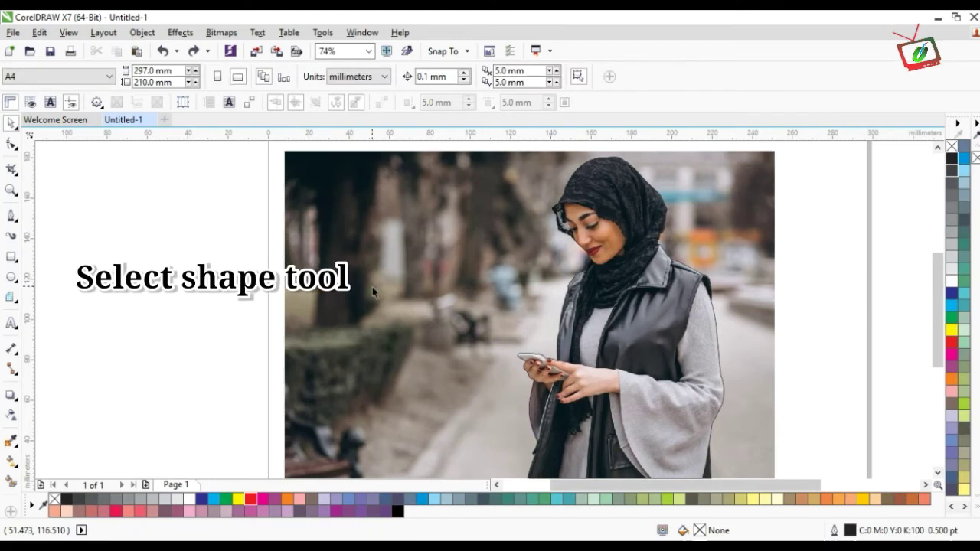
# - Crop the photo's left and right edges inward with the Shape tool
pyautogui.click(364, 284)
pyautogui.click(12, 143)
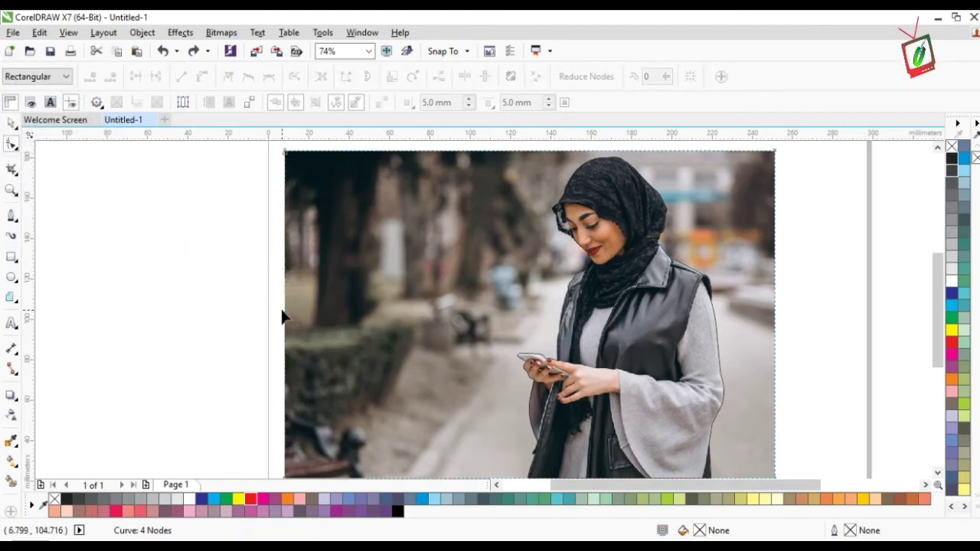
pyautogui.moveTo(285, 316); pyautogui.dragTo(510, 304)
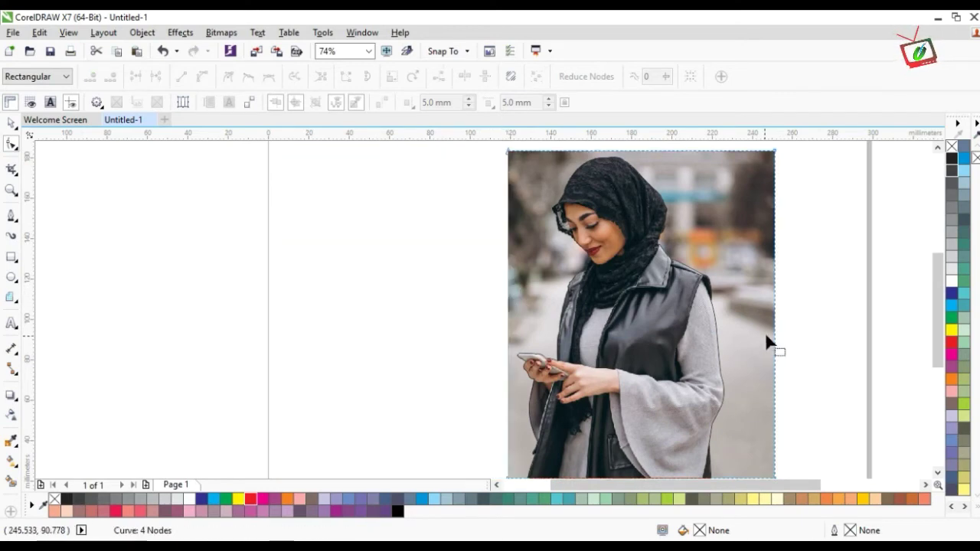
pyautogui.moveTo(774, 338); pyautogui.dragTo(727, 341)
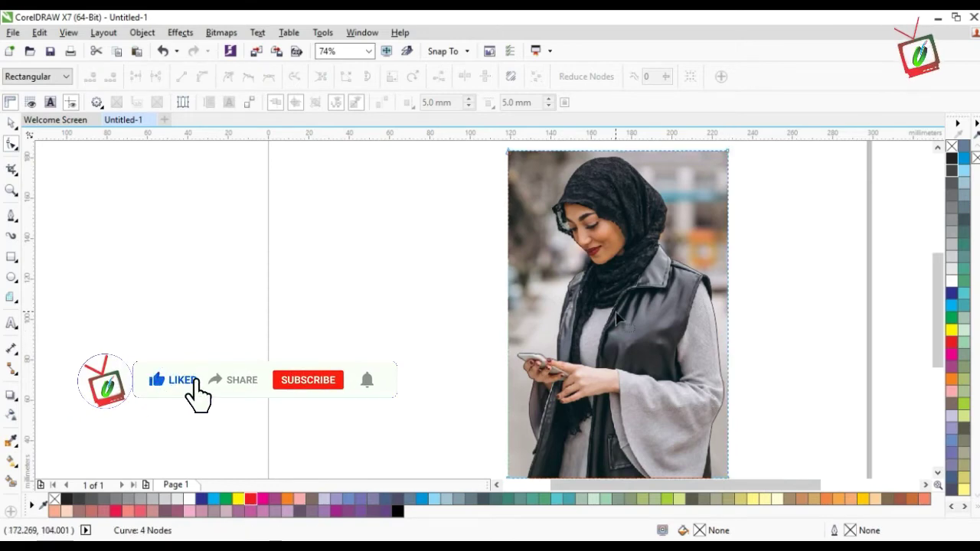
pyautogui.press('space')
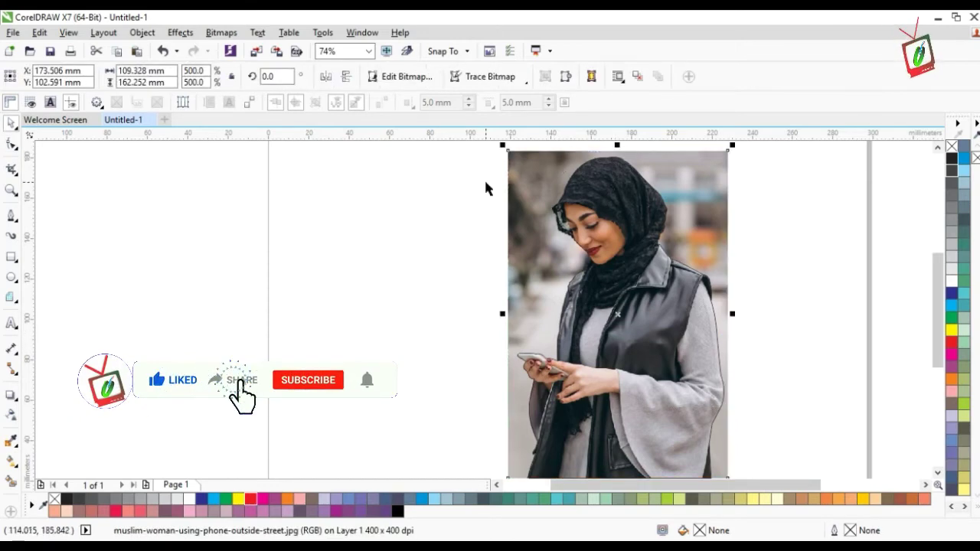
# - PowerClip the cropped photo inside the woman's traced outline curve
pyautogui.click(452, 198)
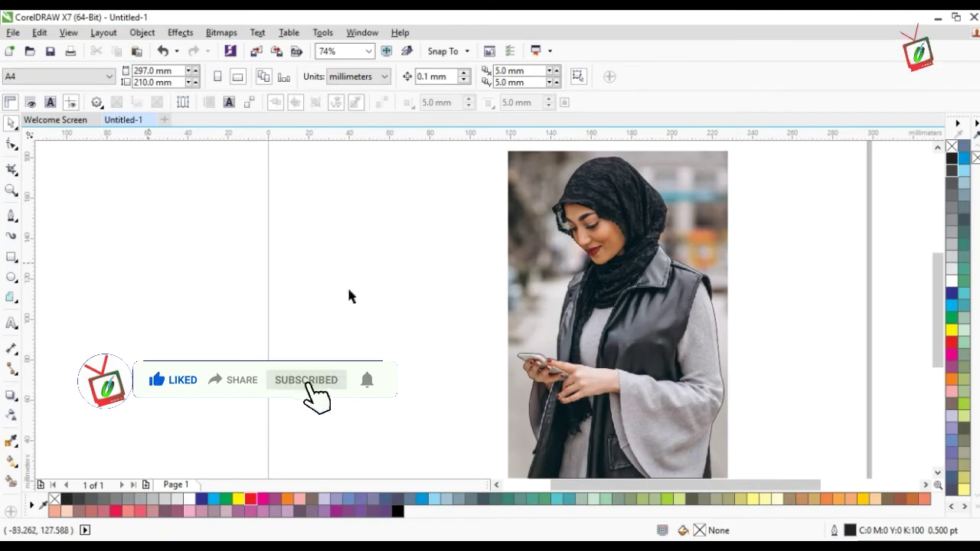
pyautogui.click(550, 286)
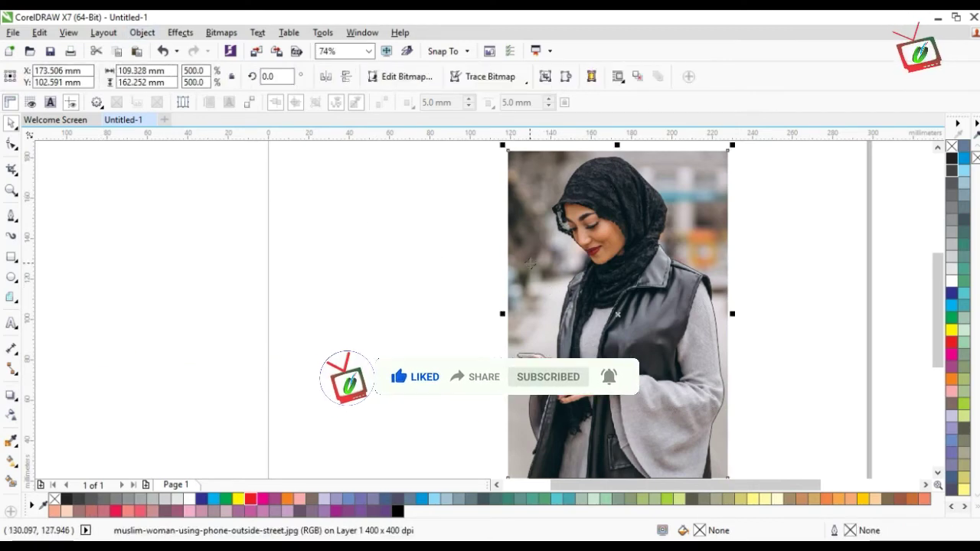
pyautogui.rightClick(529, 429)
pyautogui.click(587, 128)
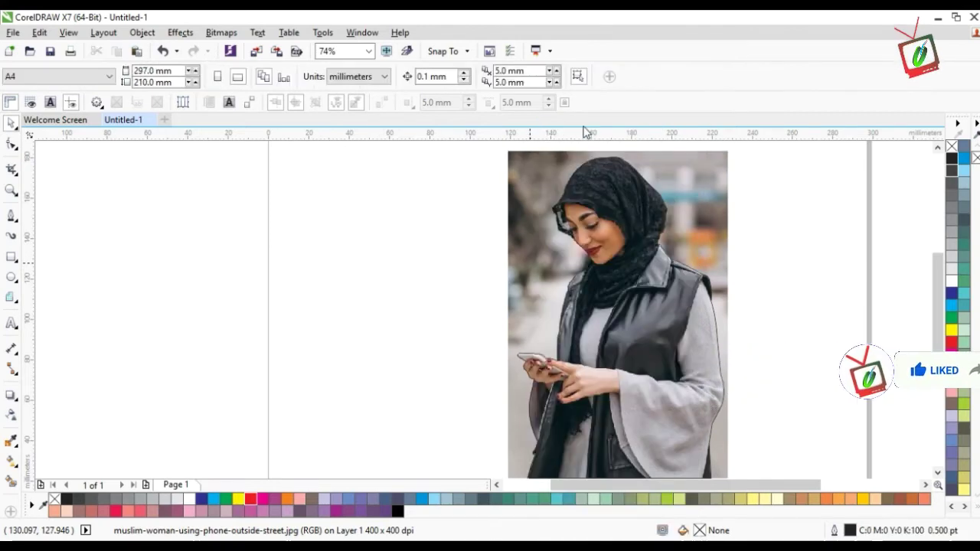
pyautogui.click(577, 323)
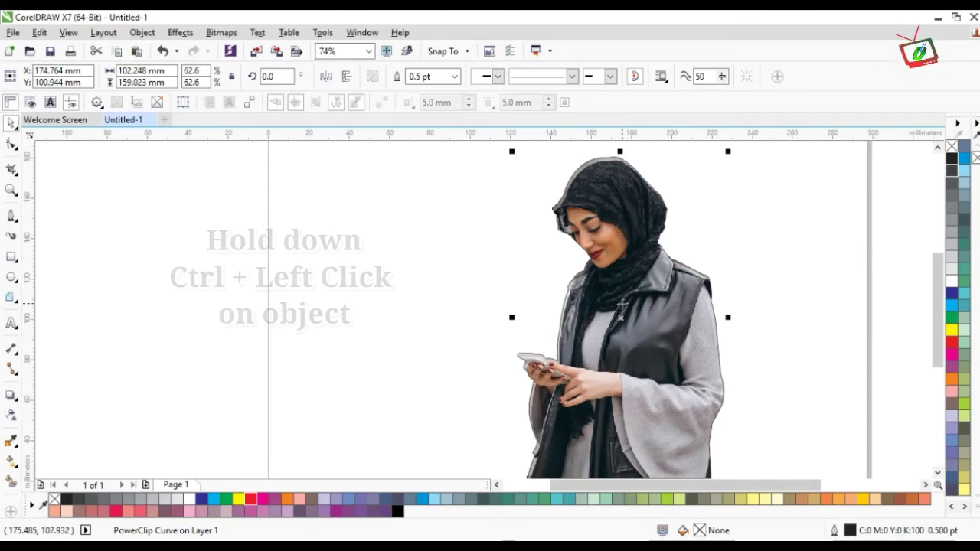
# - Nudge the clipped photo left and up inside the outline to align the woman's edges
pyautogui.keyDown('ctrl'); pyautogui.click(621, 310); pyautogui.keyUp('ctrl')
pyautogui.click(622, 307)
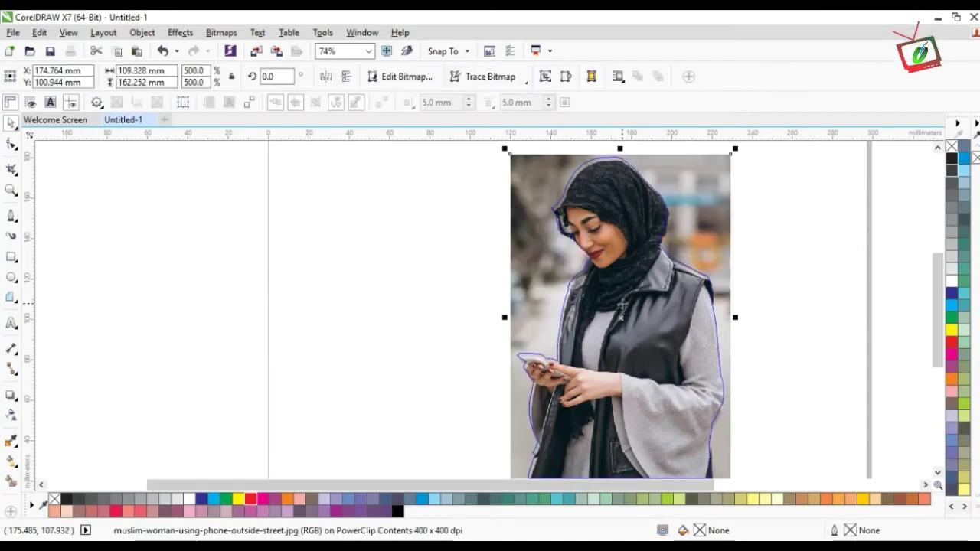
pyautogui.moveTo(622, 308); pyautogui.dragTo(622, 306)
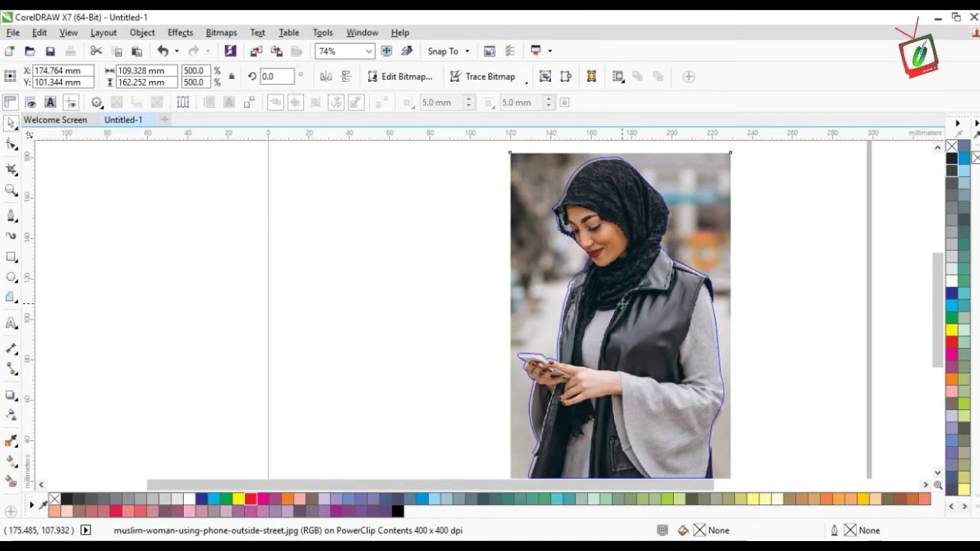
pyautogui.press('Left')
pyautogui.press('Left')
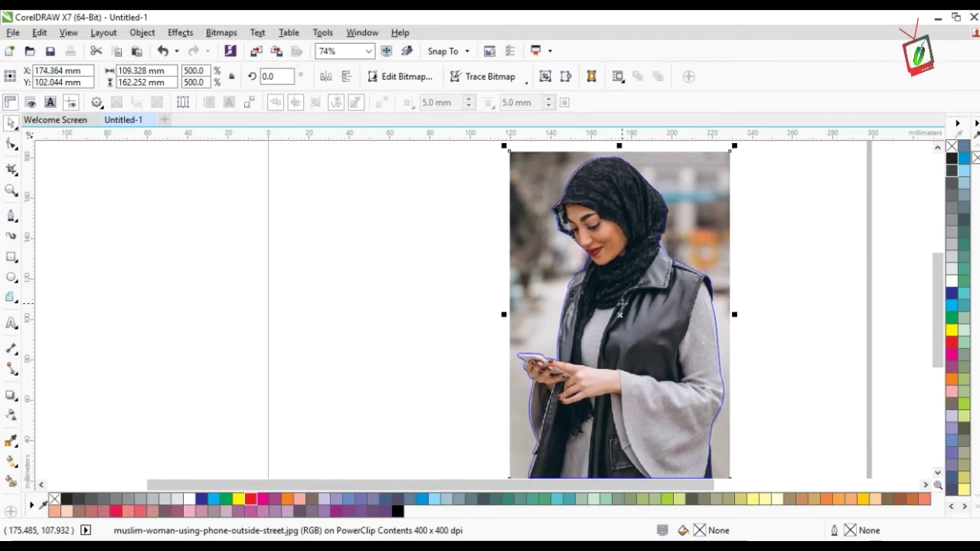
pyautogui.press('Left')
pyautogui.press('Left')
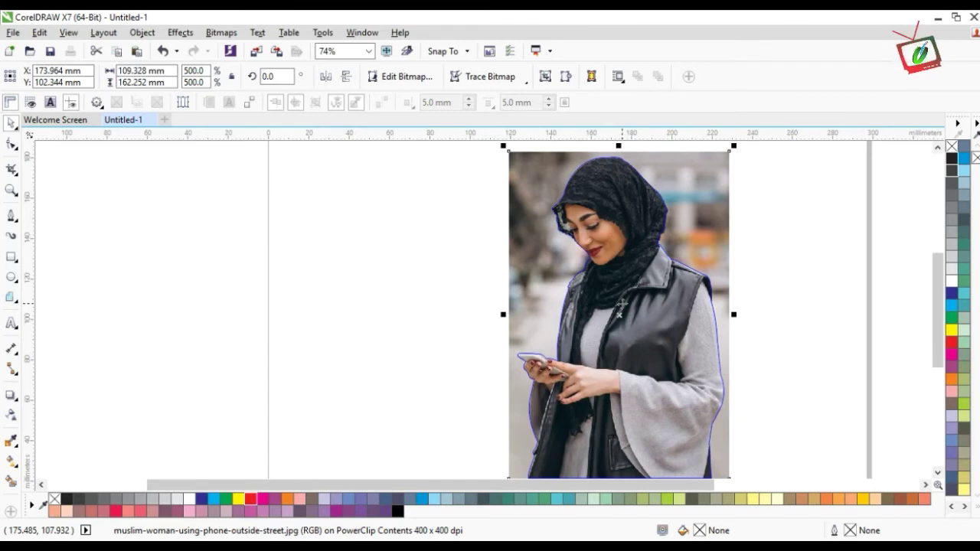
pyautogui.press('Up')
pyautogui.press('Left')
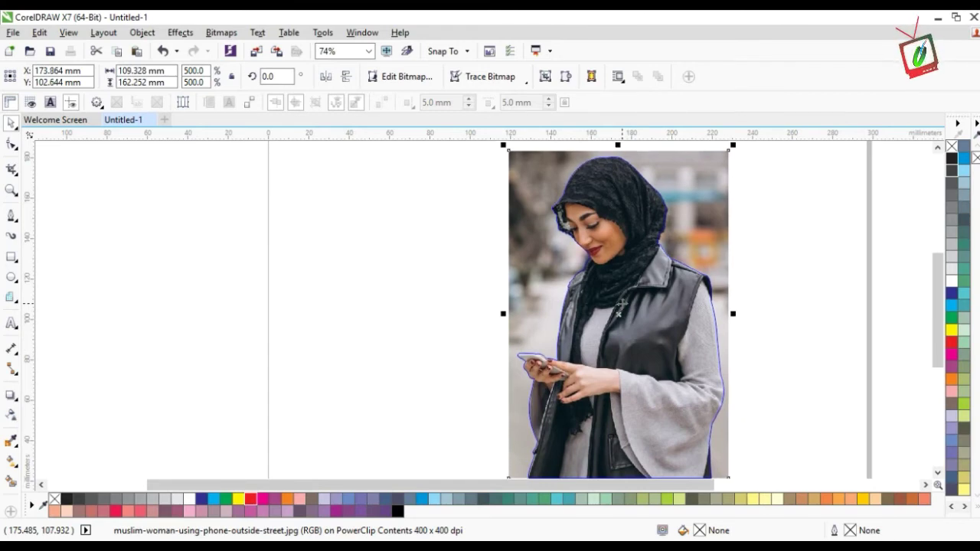
pyautogui.hotkey('shift', 'F2')
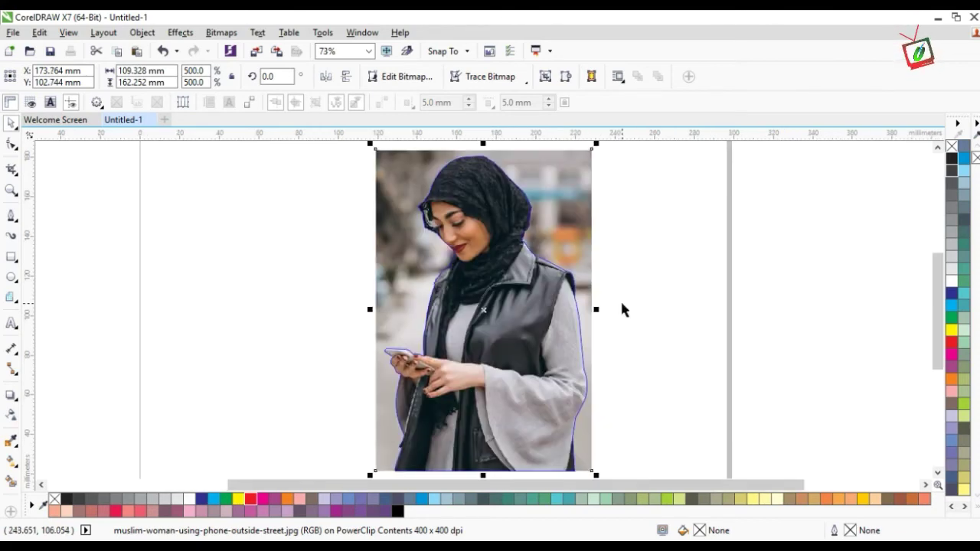
pyautogui.press('Right')
pyautogui.press('Right')
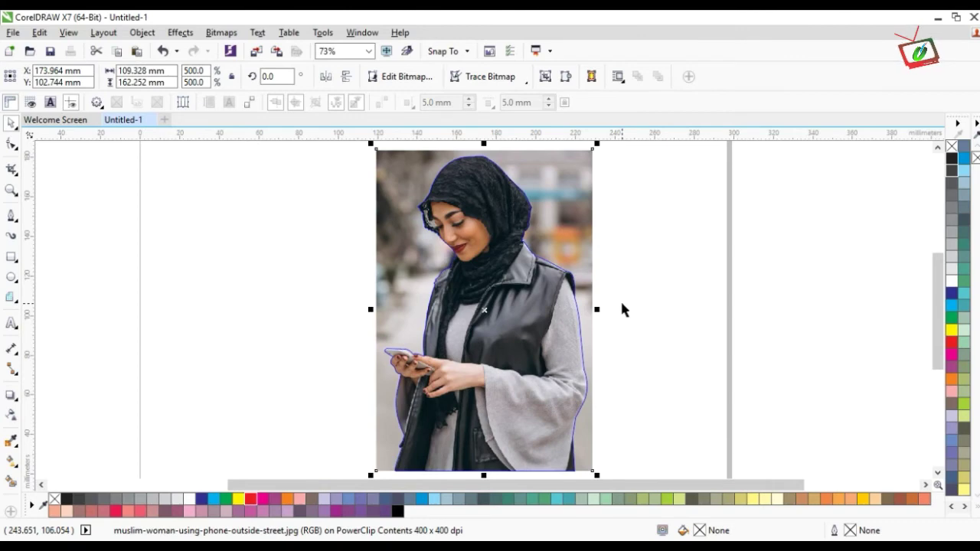
pyautogui.press('Left')
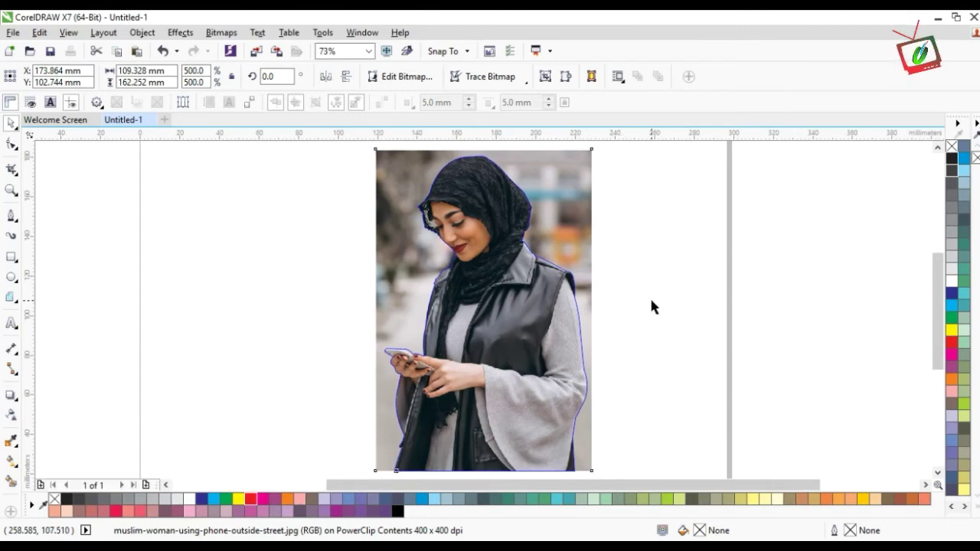
pyautogui.keyDown('ctrl'); pyautogui.click(650, 301); pyautogui.keyUp('ctrl')
# - Set the PowerClip cut-out's outline to None, keeping the woman in her original position
pyautogui.click(593, 262)
pyautogui.click(499, 334)
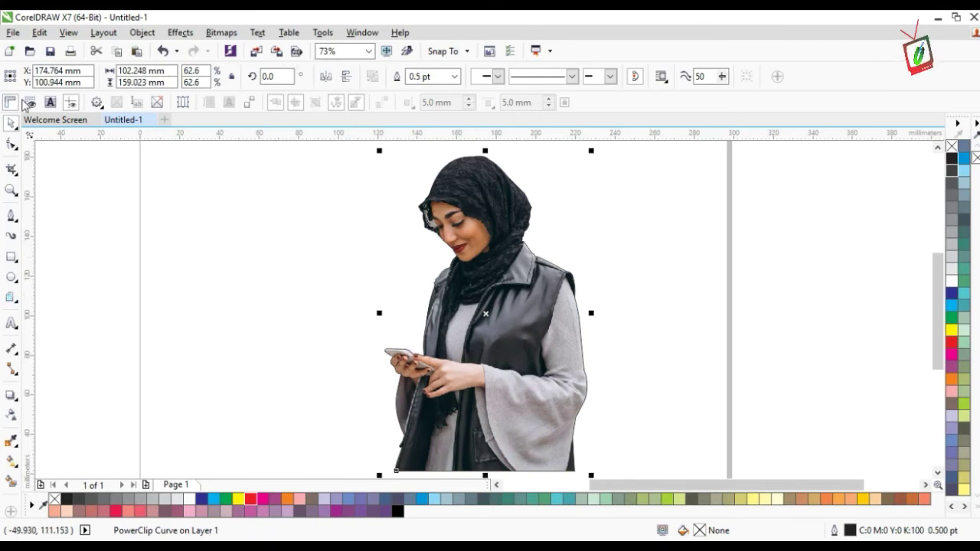
pyautogui.rightClick(55, 499)
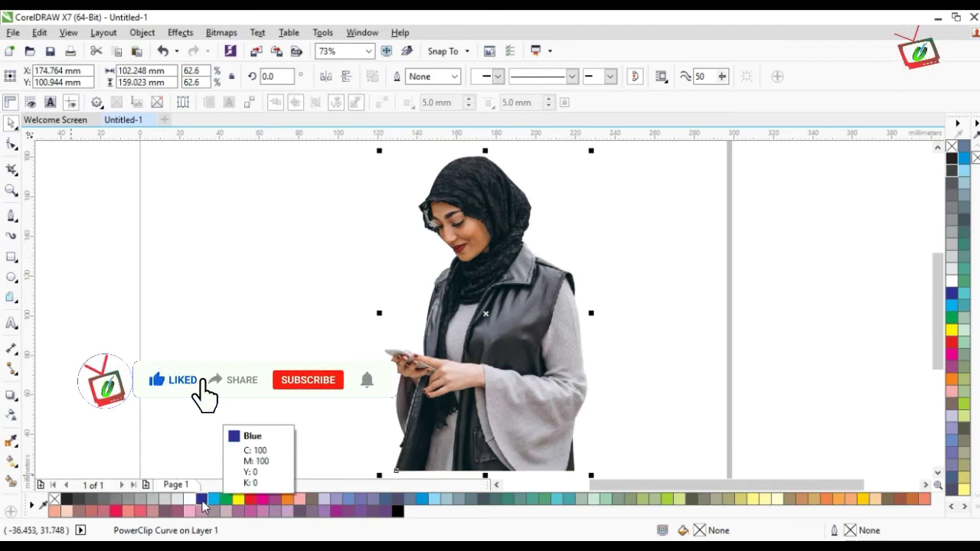
pyautogui.click(689, 276)
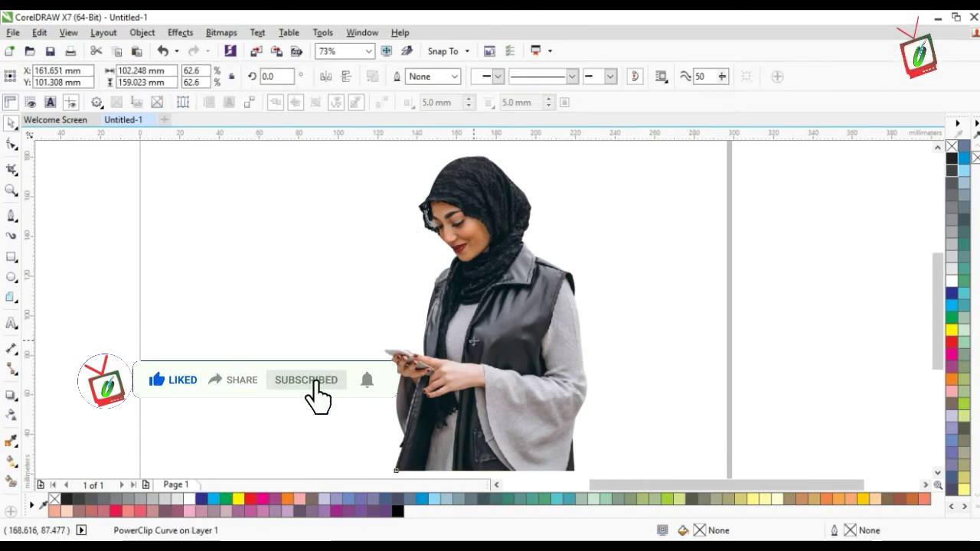
pyautogui.moveTo(490, 343); pyautogui.dragTo(463, 343)
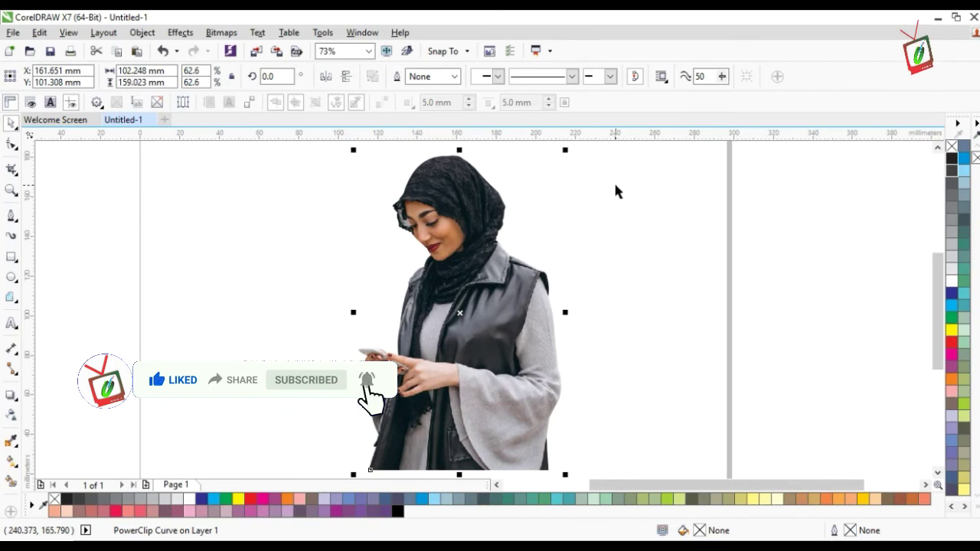
pyautogui.hotkey('ctrl', 'z')
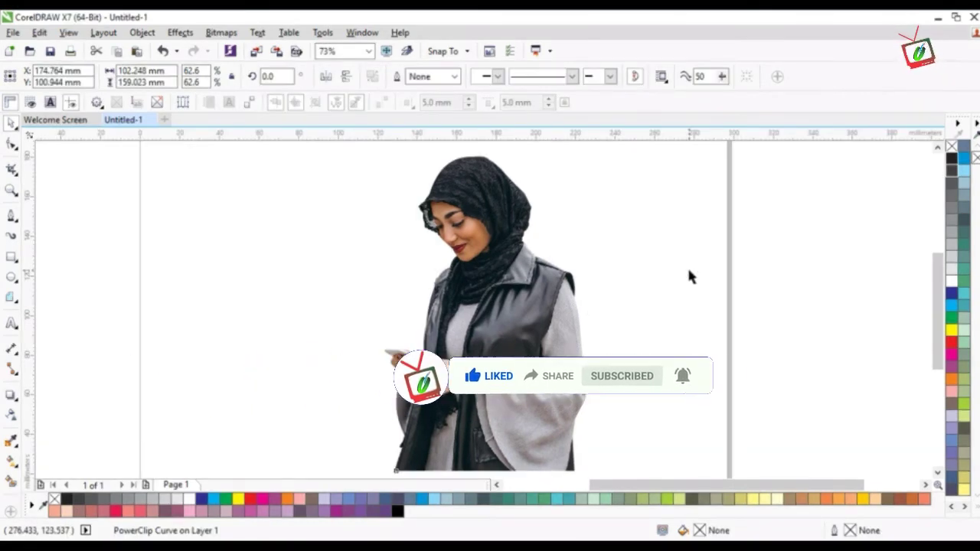